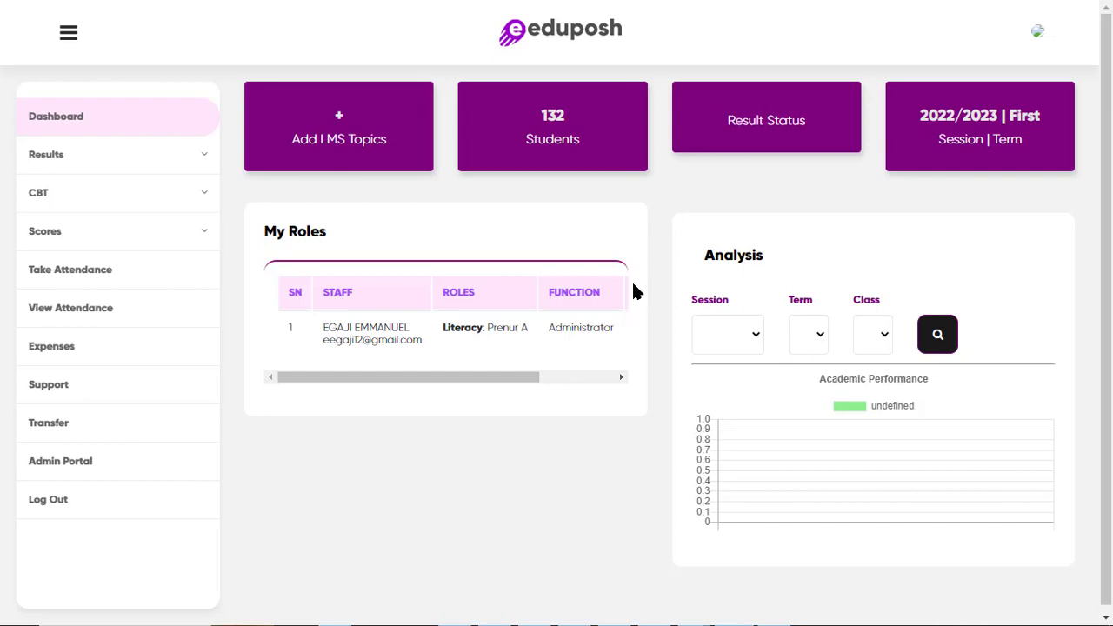
# Open the CBT test management page and title the new test "Spelling Test For Pre Nursery"
pyautogui.click(161, 199)
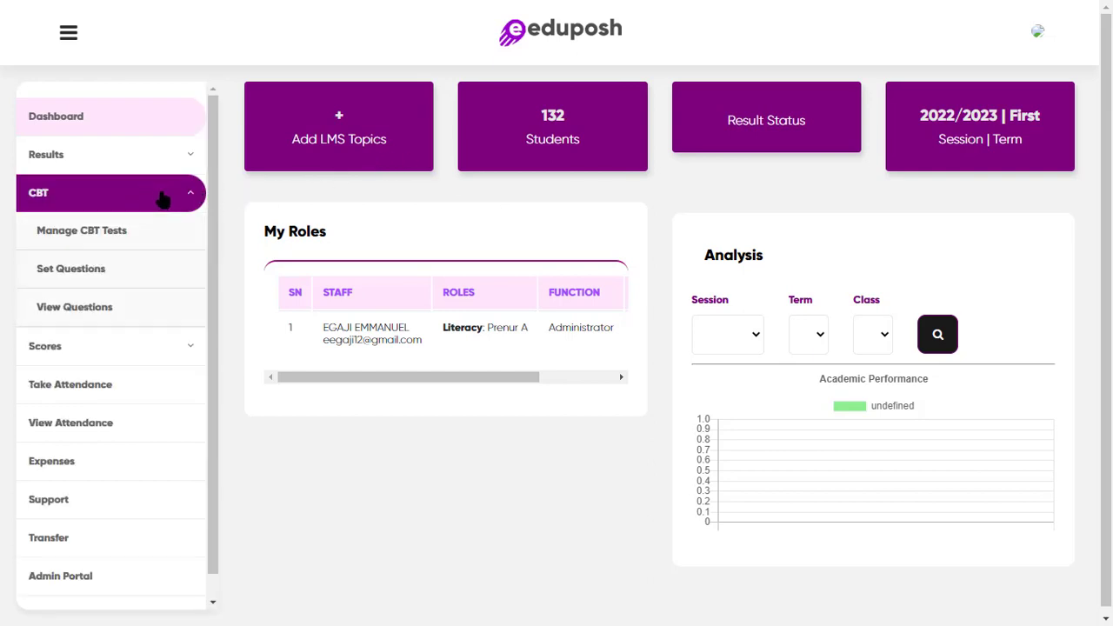
pyautogui.click(114, 243)
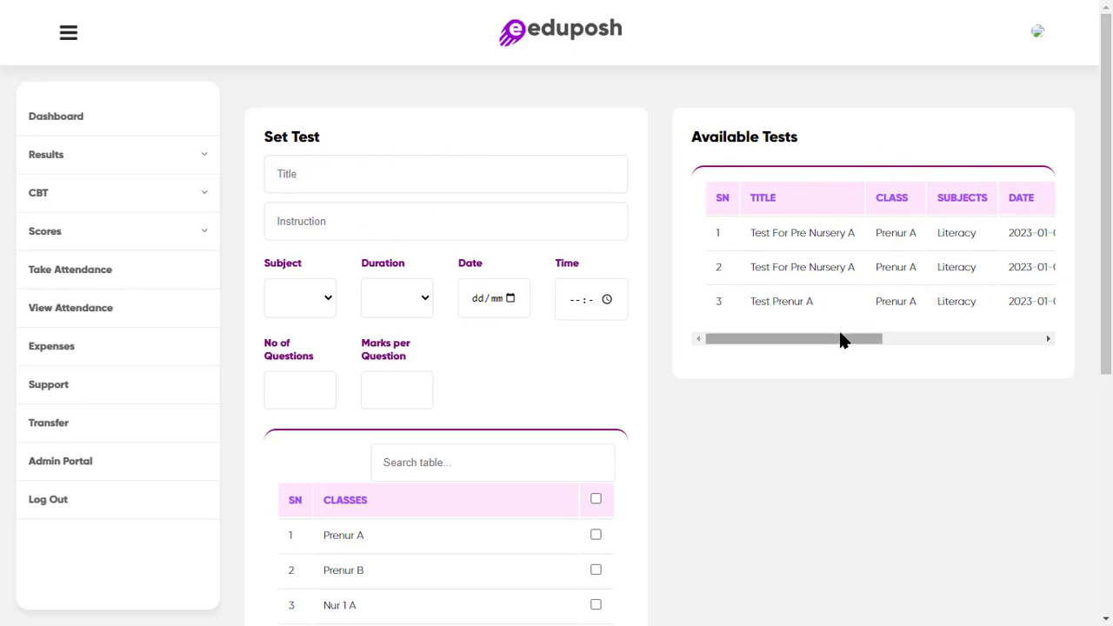
pyautogui.click(416, 187)
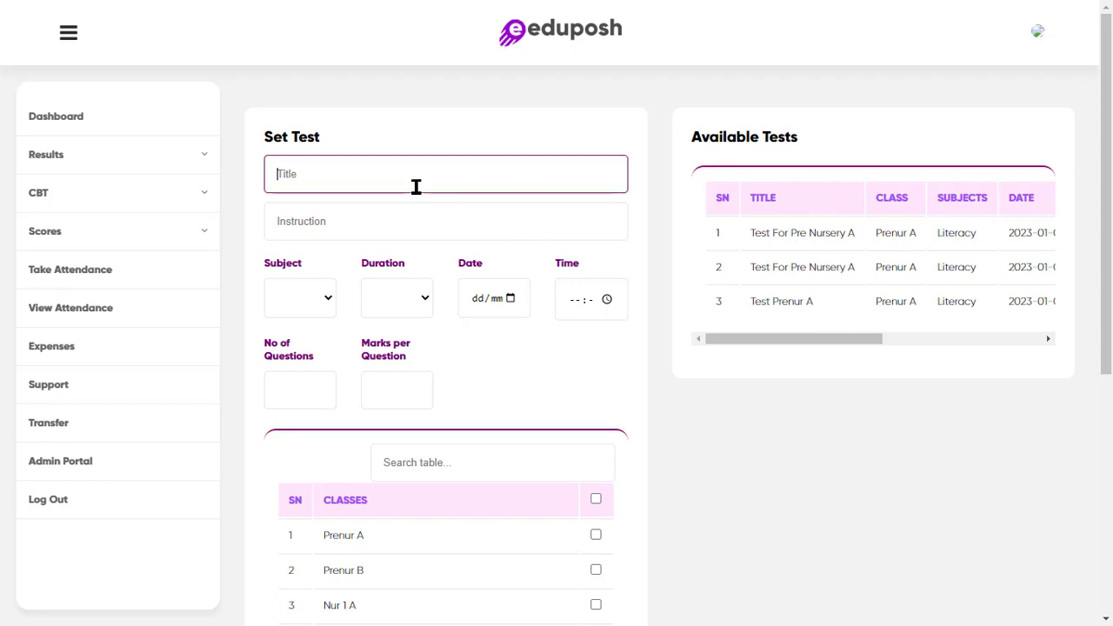
pyautogui.write('Spelling Test FO')
pyautogui.press('BackSpace')
pyautogui.write('or Pre')
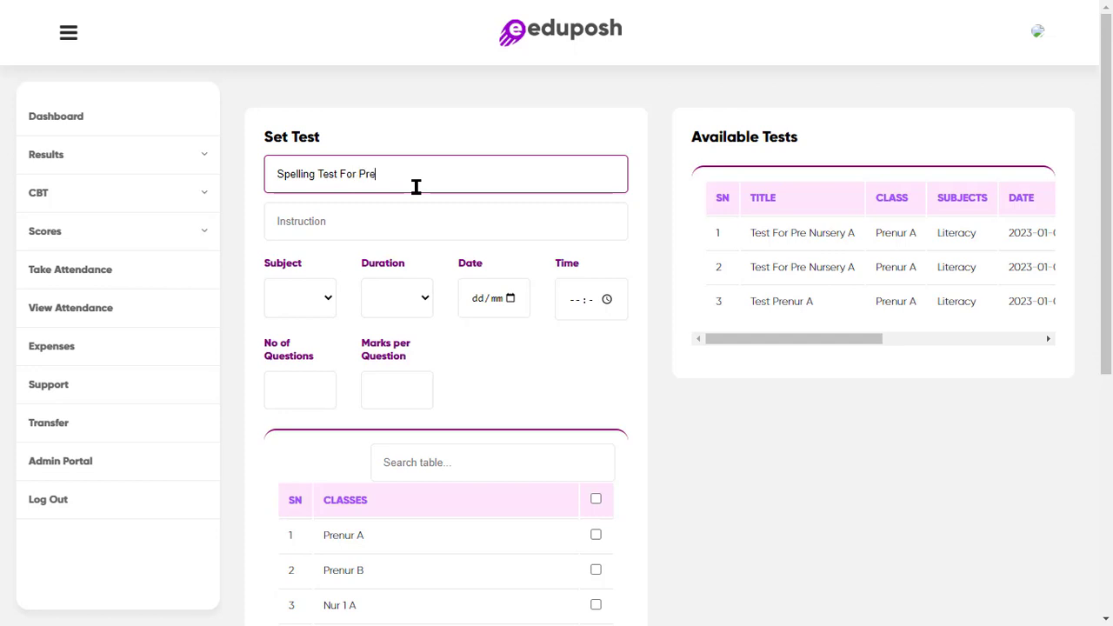
pyautogui.write(' Nursery')
# Enter "Answer all question" as the instruction for the new test
pyautogui.click(350, 221)
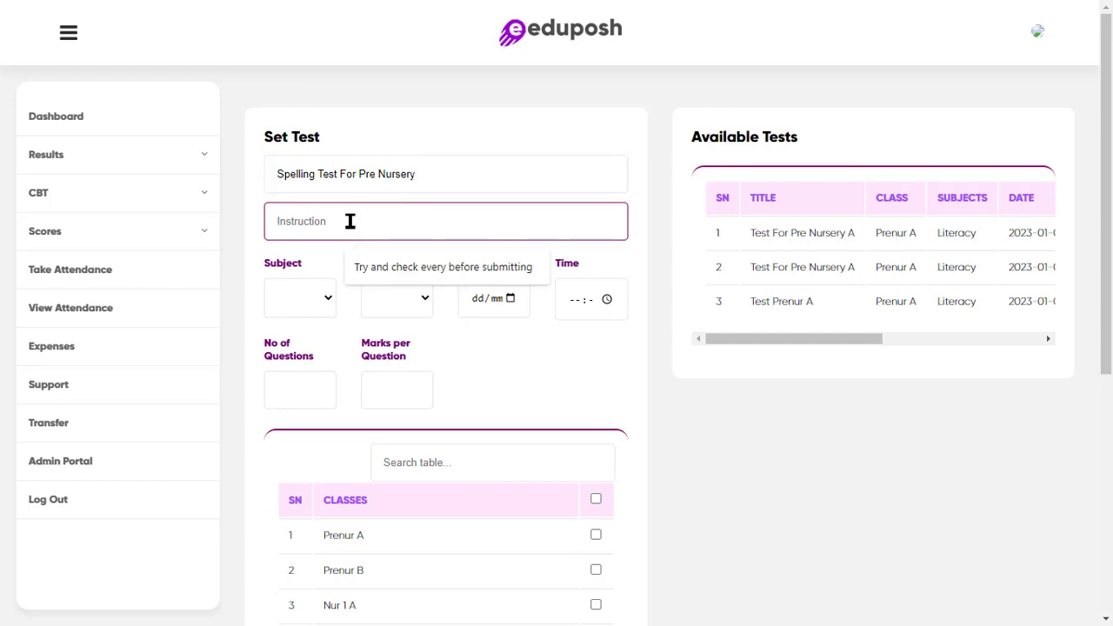
pyautogui.write('Answer')
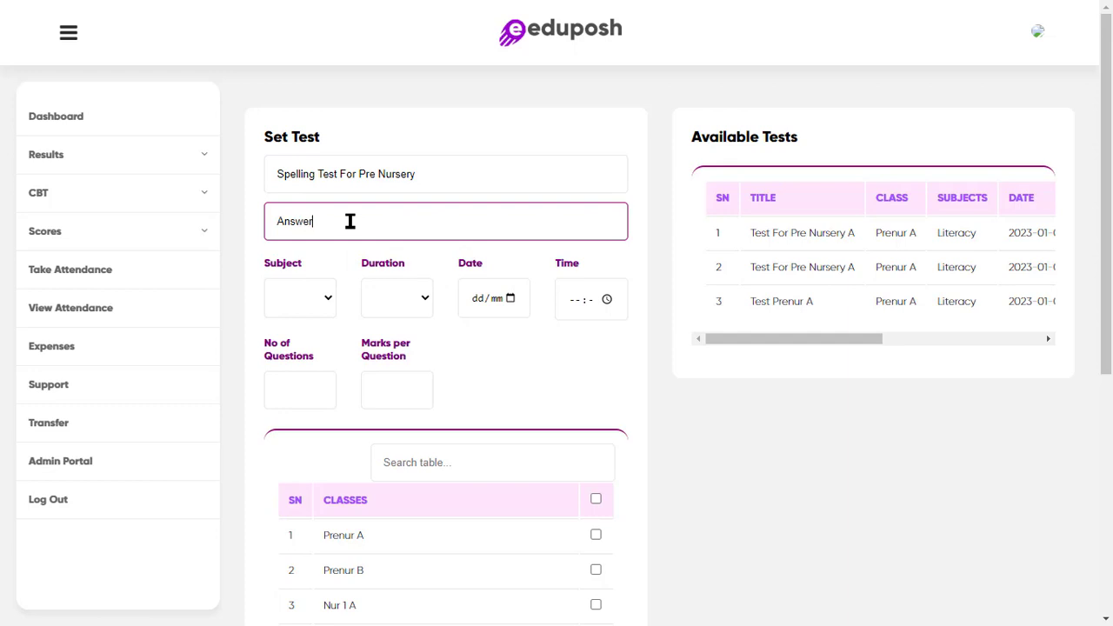
pyautogui.write(' all question')
# Set the test's subject to Literacy and its duration to 30 MINS
pyautogui.click(325, 298)
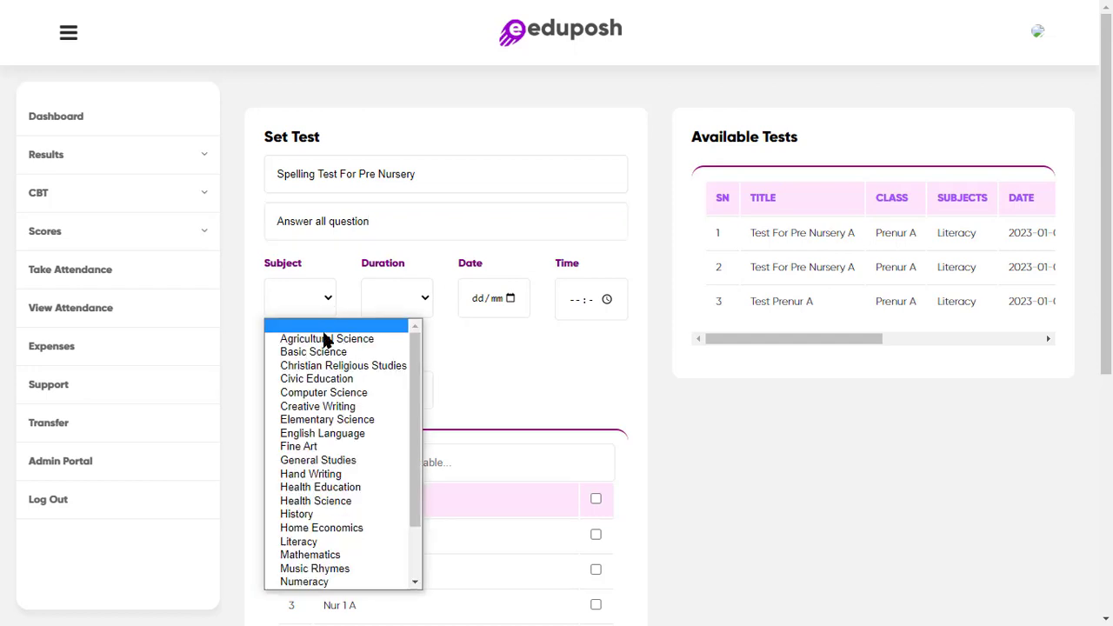
pyautogui.click(314, 540)
pyautogui.click(409, 318)
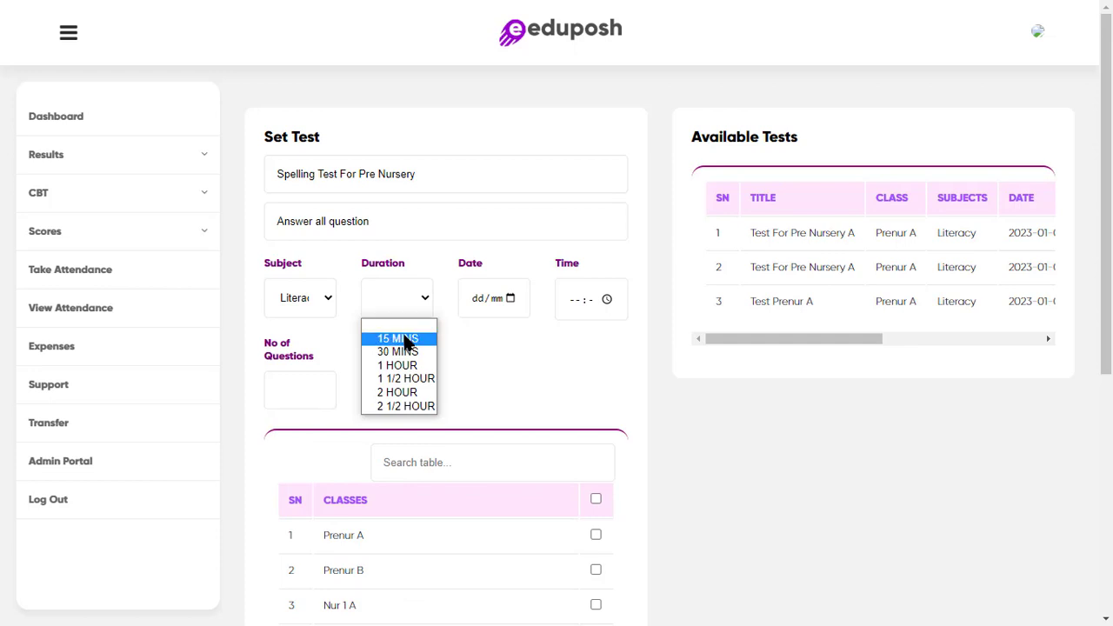
pyautogui.click(405, 351)
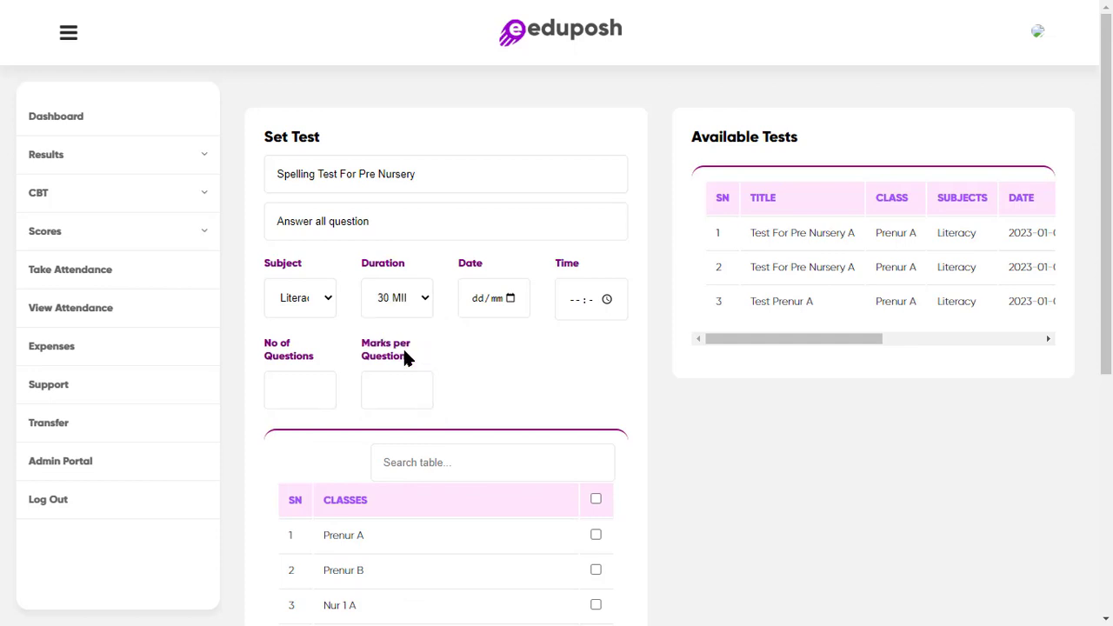
# Schedule the test for 20 March 2023 at 08:30
pyautogui.click(510, 298)
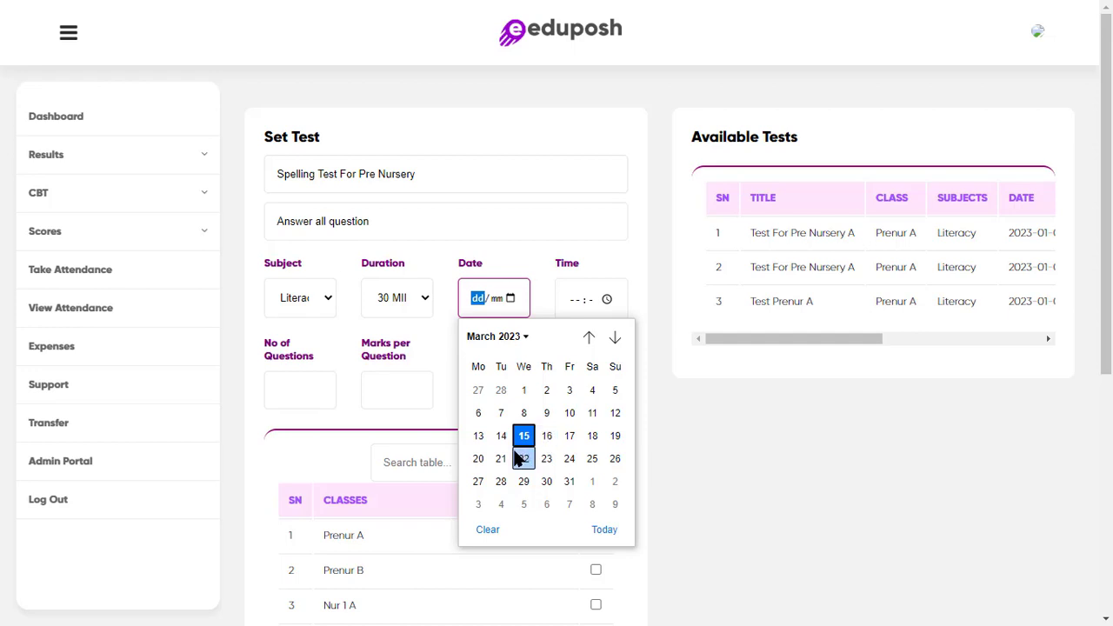
pyautogui.click(478, 458)
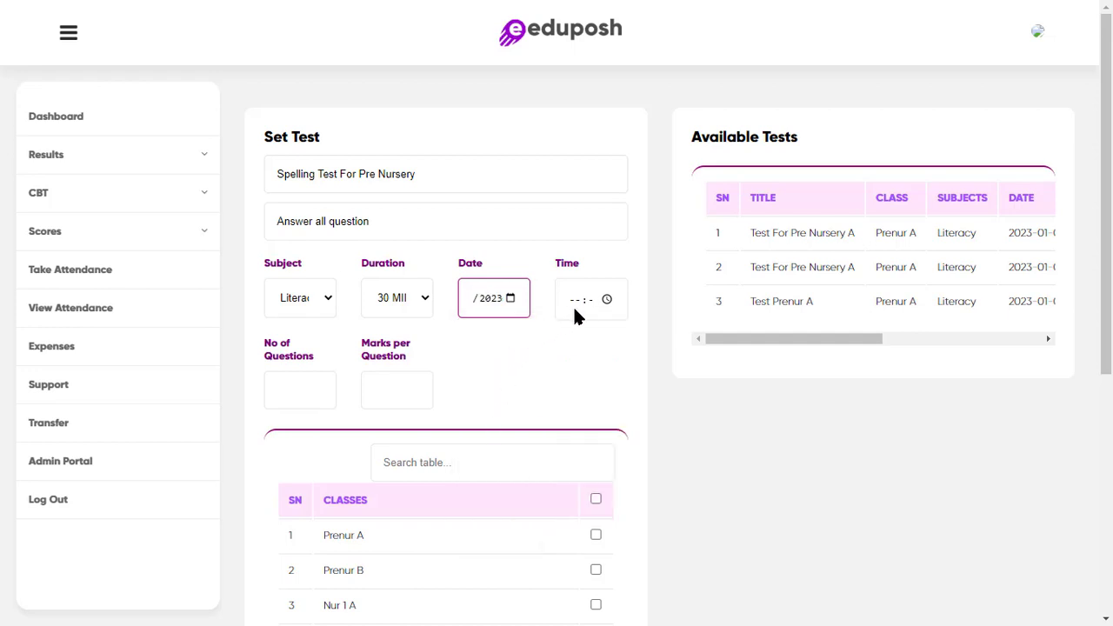
pyautogui.click(601, 296)
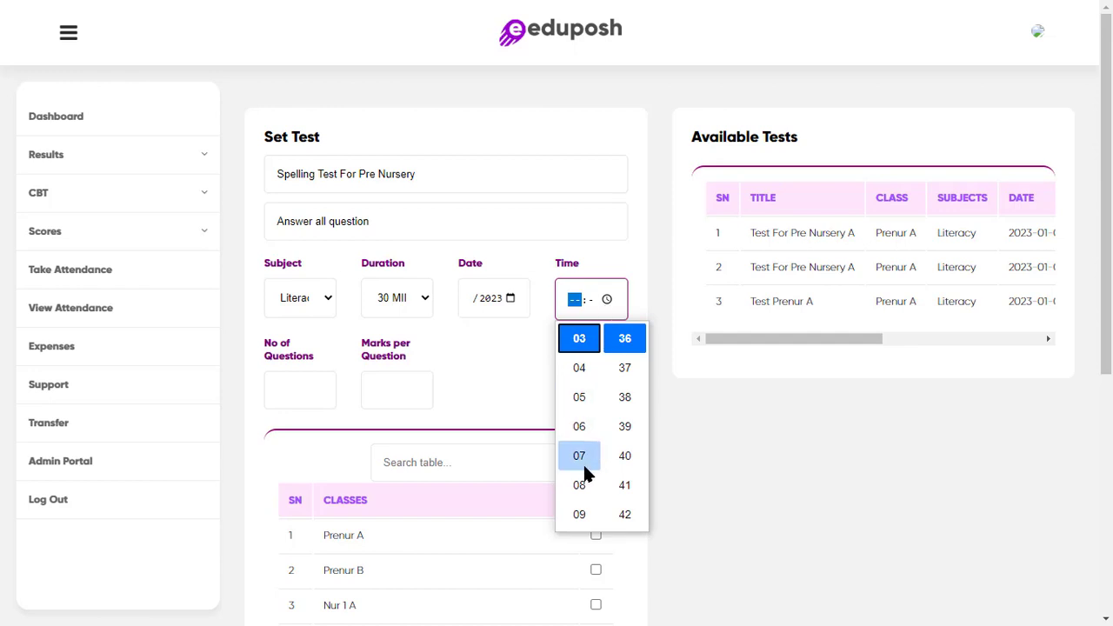
pyautogui.click(580, 486)
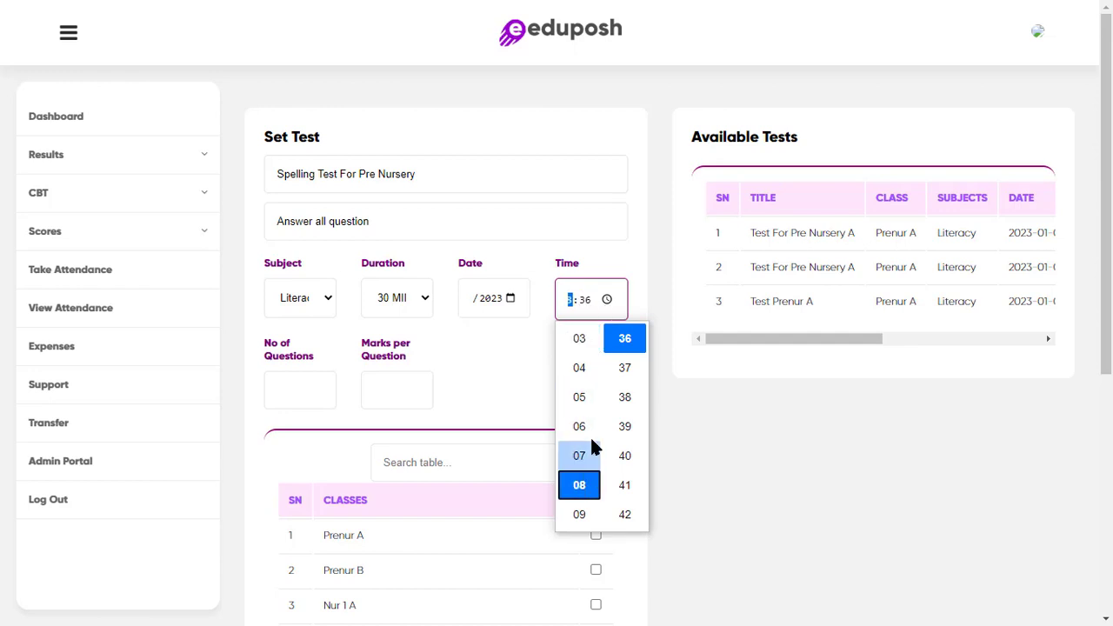
pyautogui.click(607, 300)
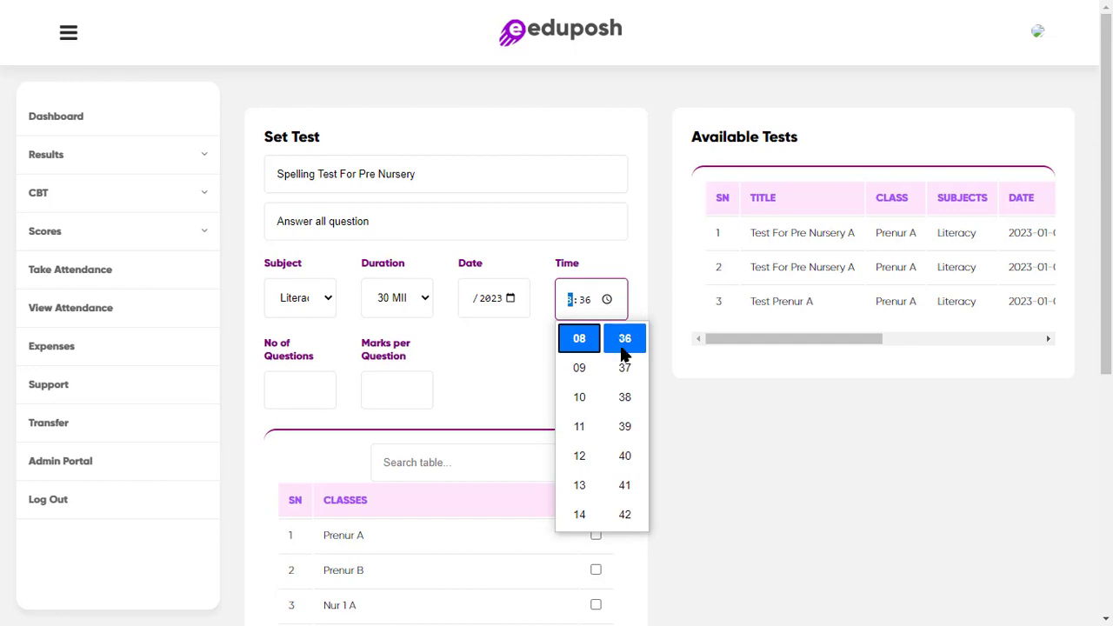
pyautogui.scroll(3, 626, 397)
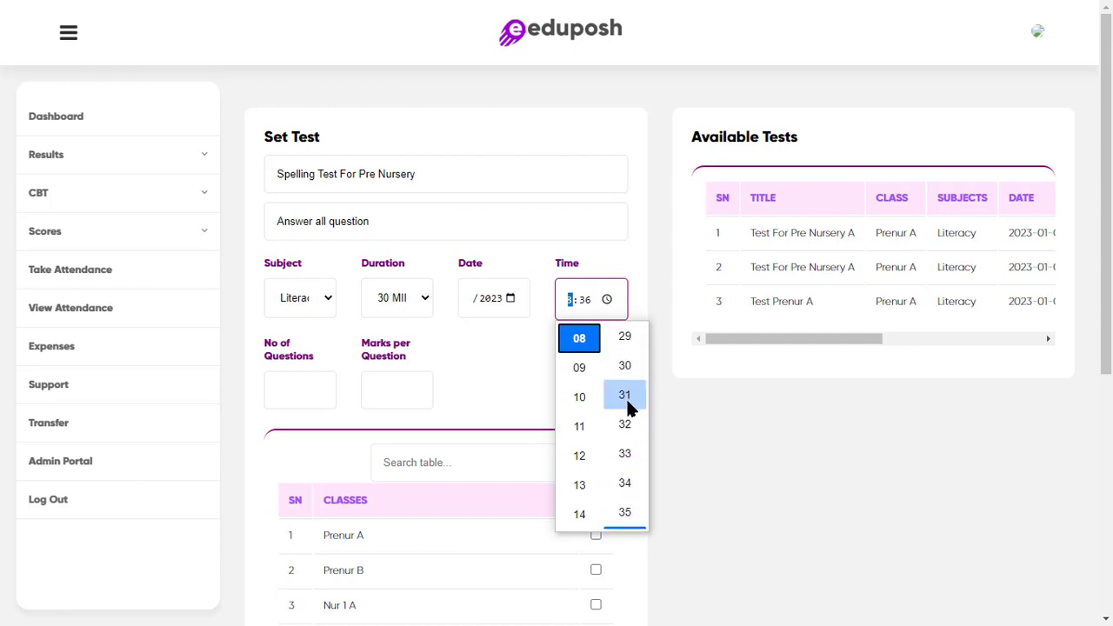
pyautogui.click(626, 369)
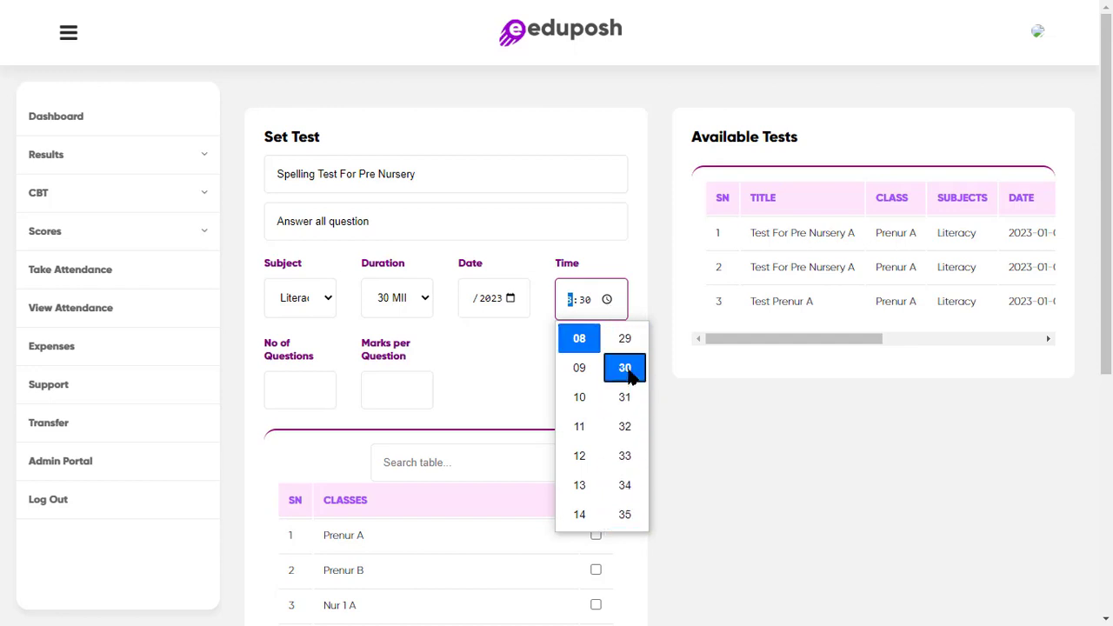
pyautogui.click(632, 272)
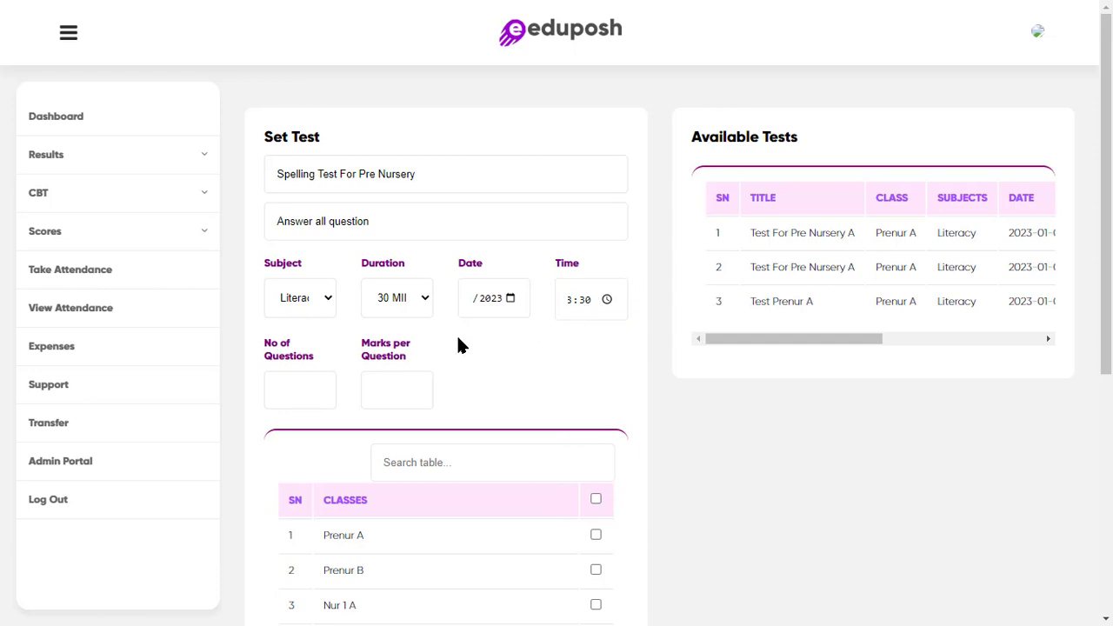
# Set the number of questions to 2 and the marks per question to 10
pyautogui.click(284, 386)
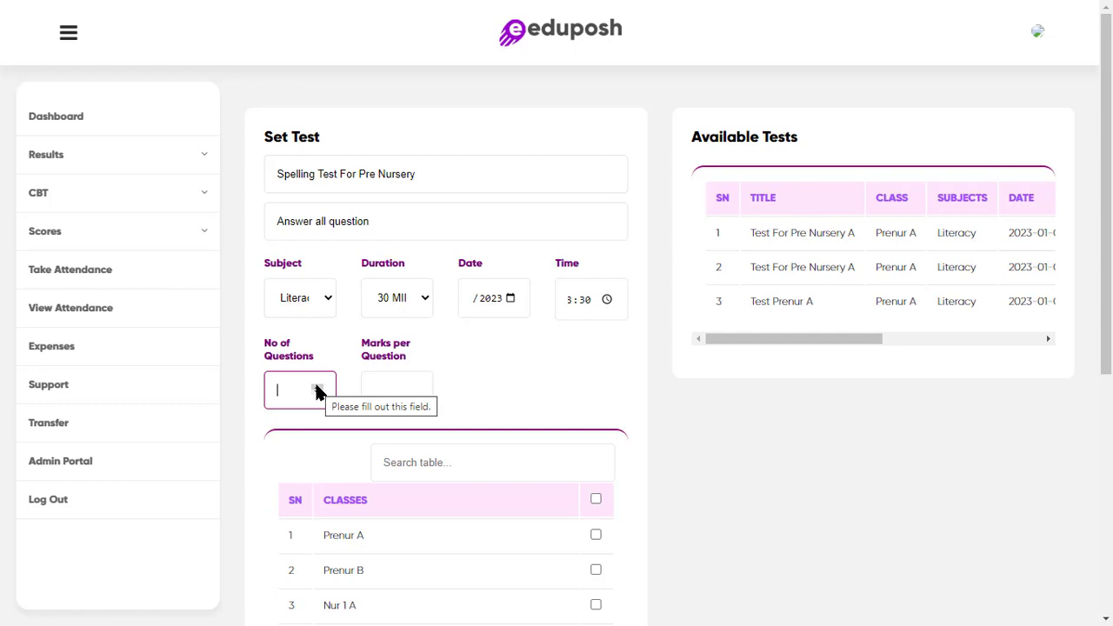
pyautogui.write('2')
pyautogui.click(385, 388)
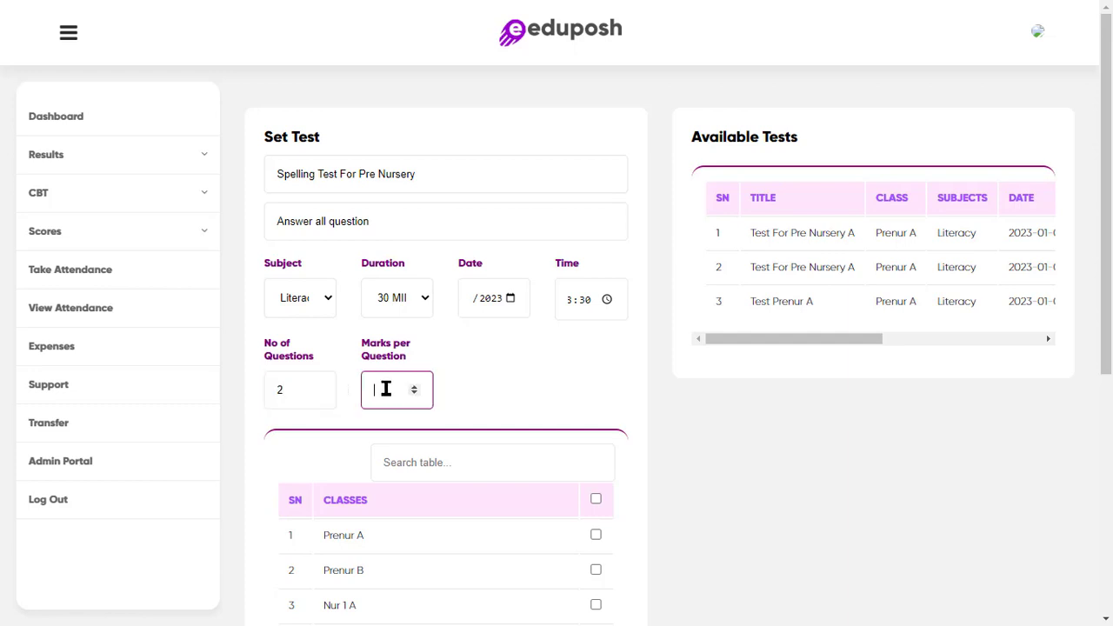
pyautogui.write('10')
pyautogui.click(547, 383)
# Assign the test to classes Prenur A and Prenur B, and create it
pyautogui.scroll(-1, 535, 443)
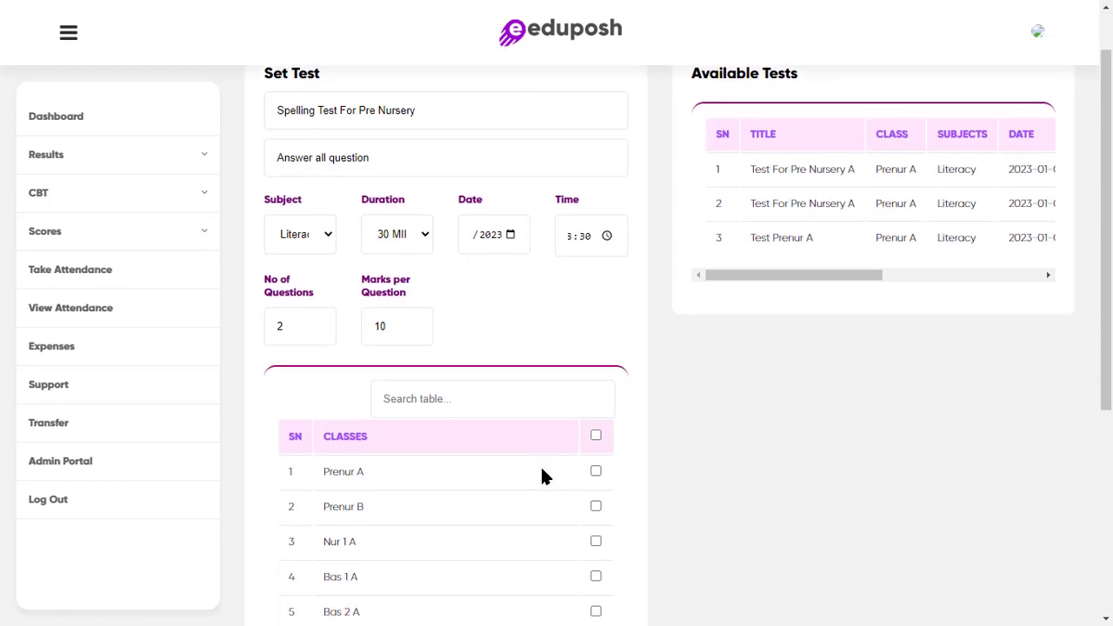
pyautogui.click(595, 471)
pyautogui.click(596, 508)
pyautogui.scroll(-3, 585, 474)
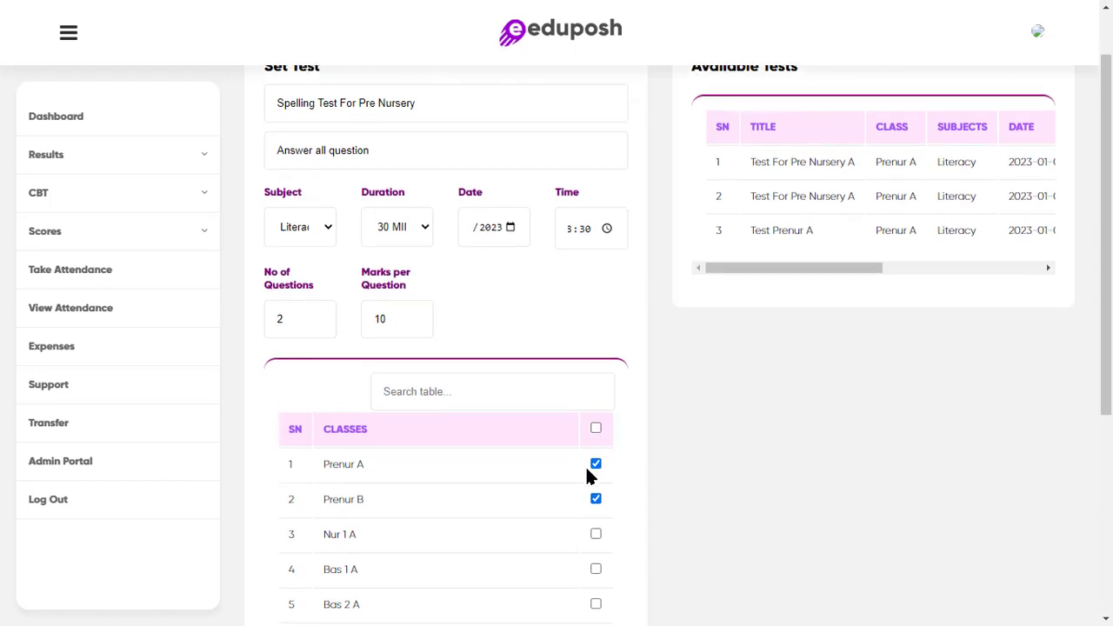
pyautogui.scroll(-3, 586, 476)
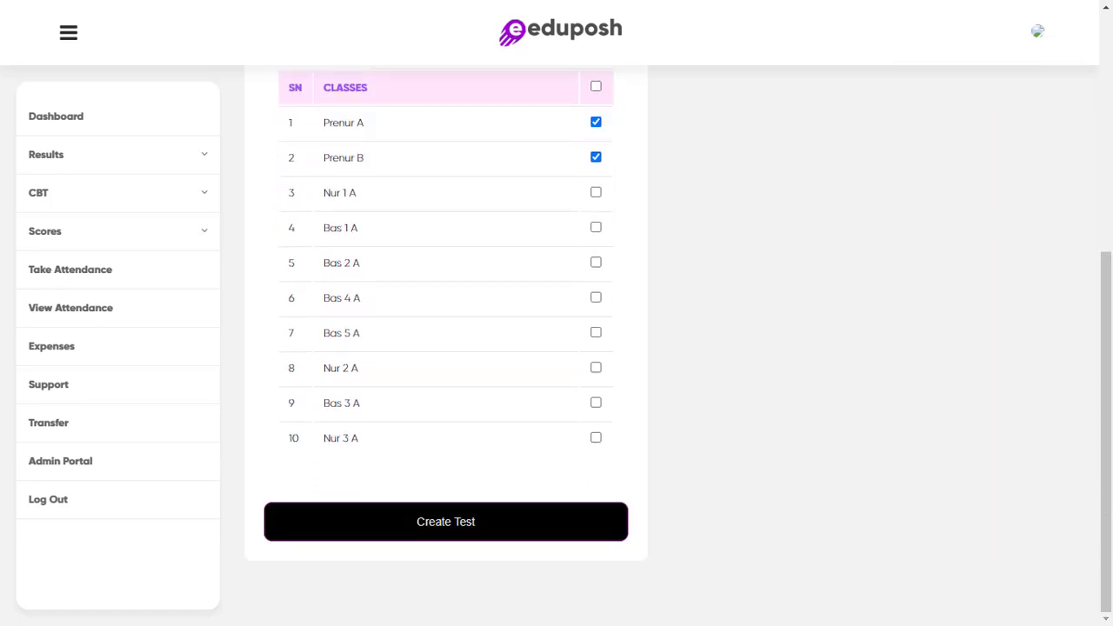
pyautogui.click(472, 522)
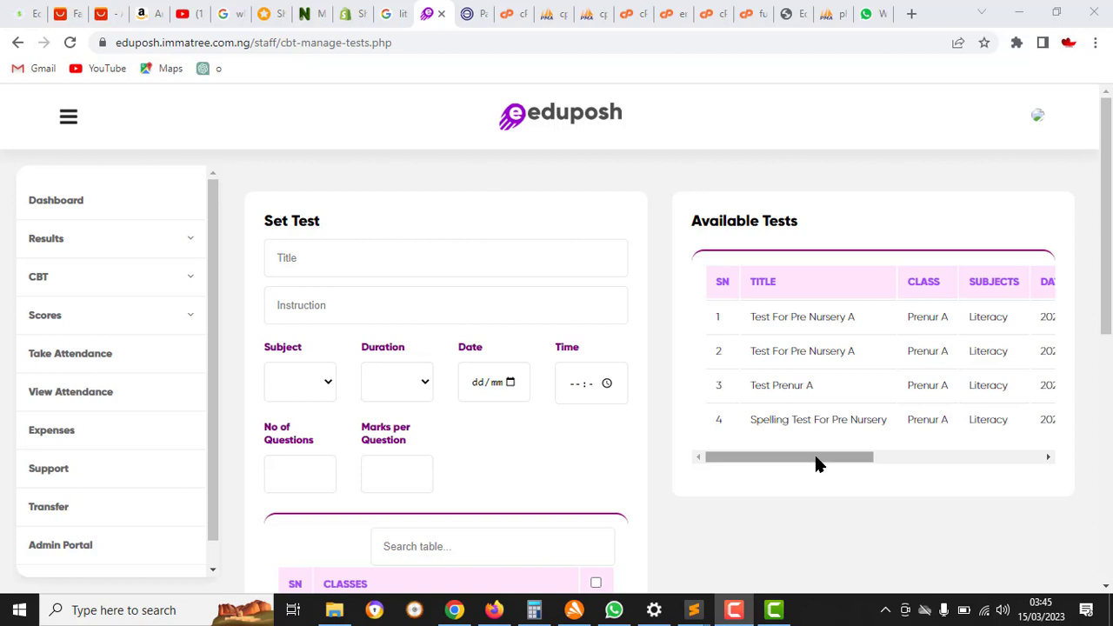
# Review the edit form of Spelling Test For Pre Nursery among the available tests, and view its assigned questions
pyautogui.moveTo(813, 453); pyautogui.dragTo(897, 461)
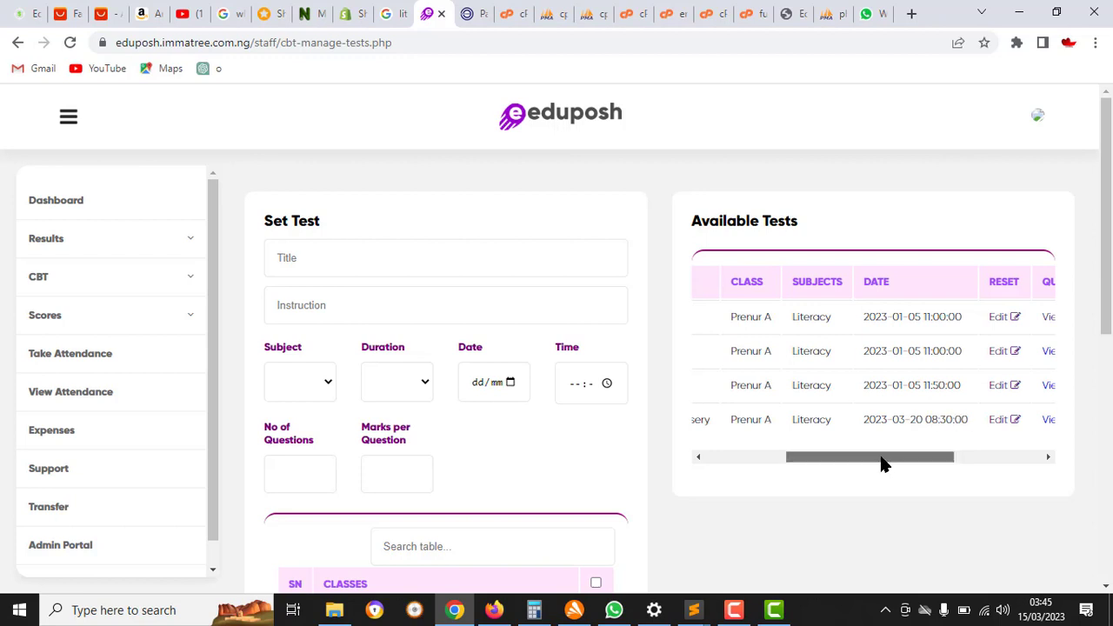
pyautogui.moveTo(880, 453); pyautogui.dragTo(970, 458)
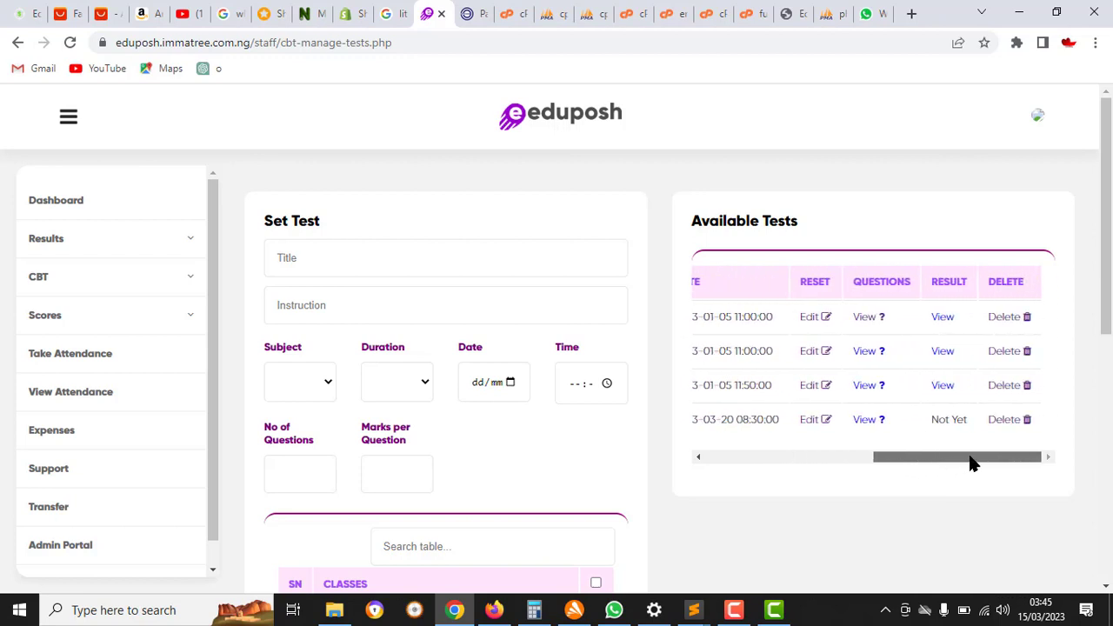
pyautogui.click(813, 425)
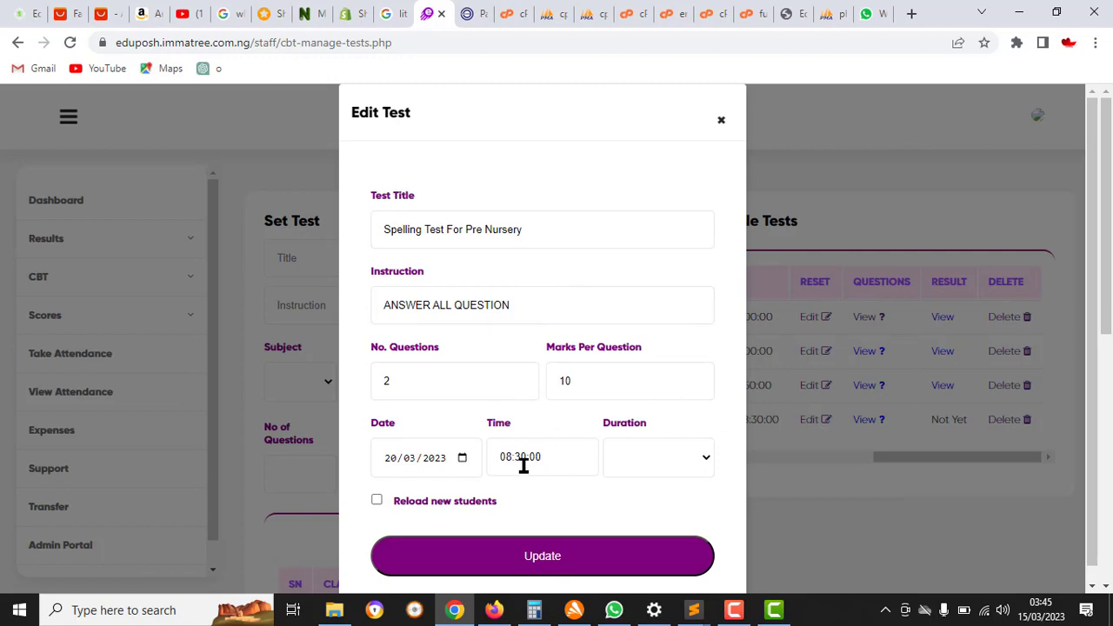
pyautogui.click(720, 120)
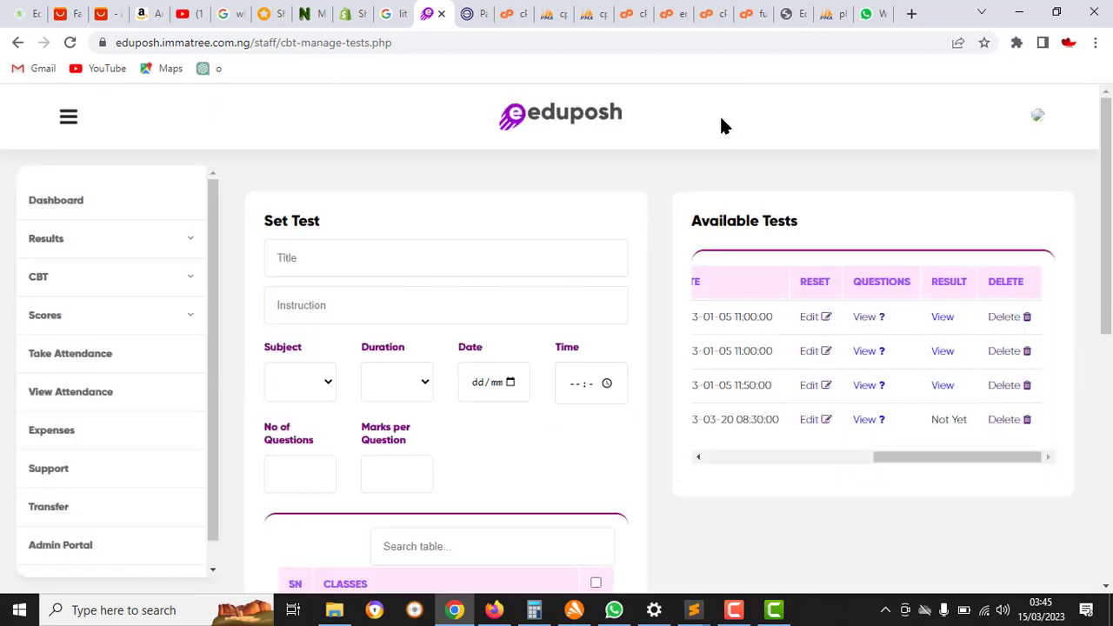
pyautogui.click(867, 420)
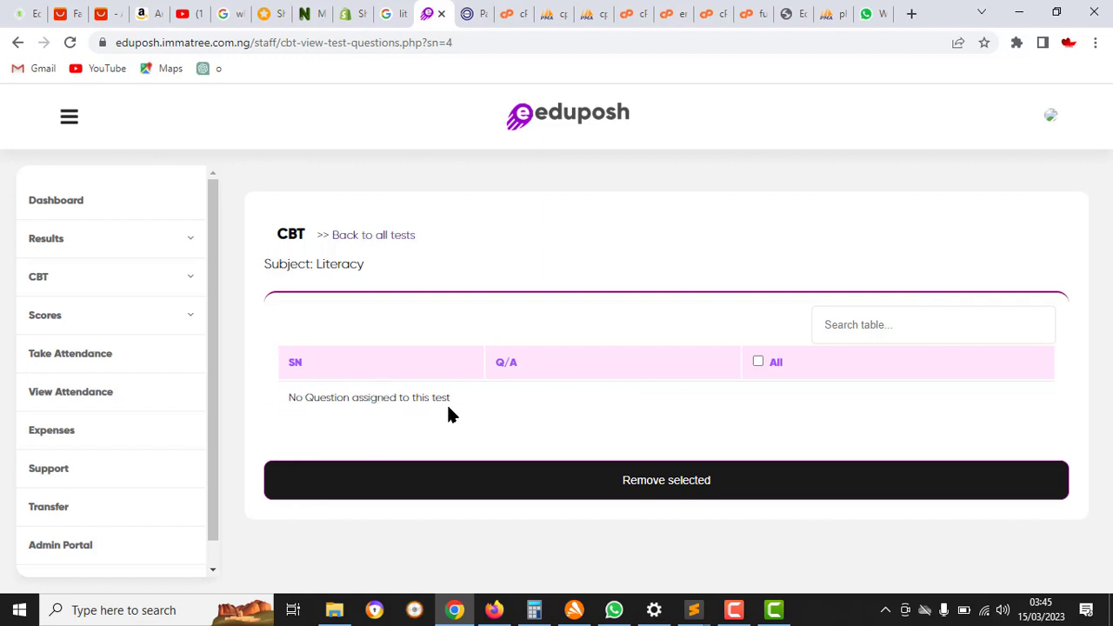
# Open the CBT question-setting page and choose subject Literacy and class Prenur A for the new questions
pyautogui.click(109, 277)
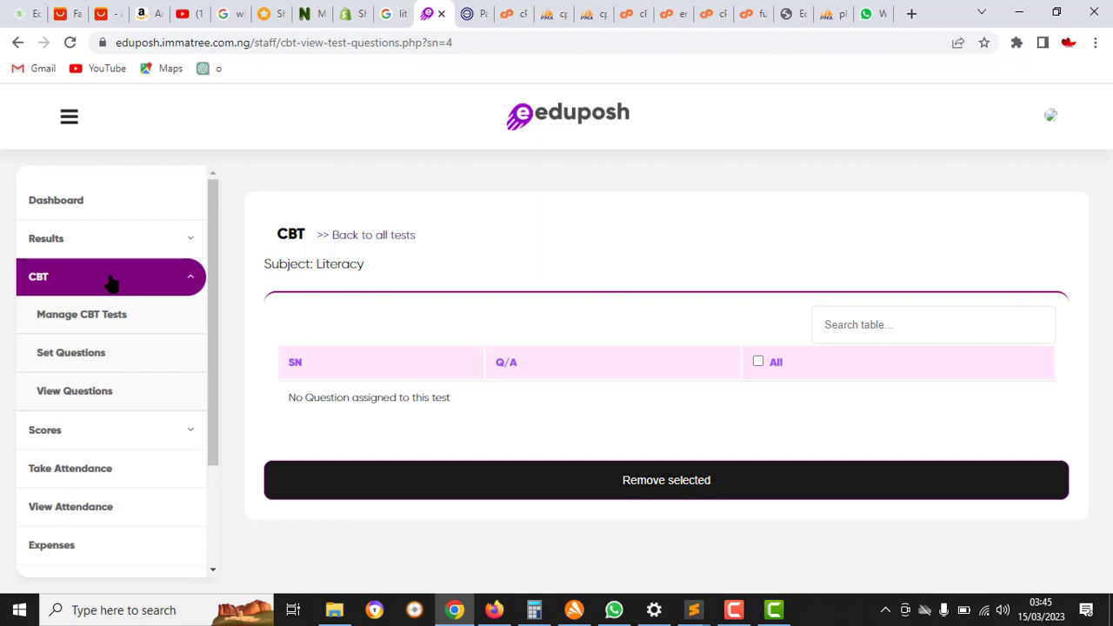
pyautogui.click(72, 355)
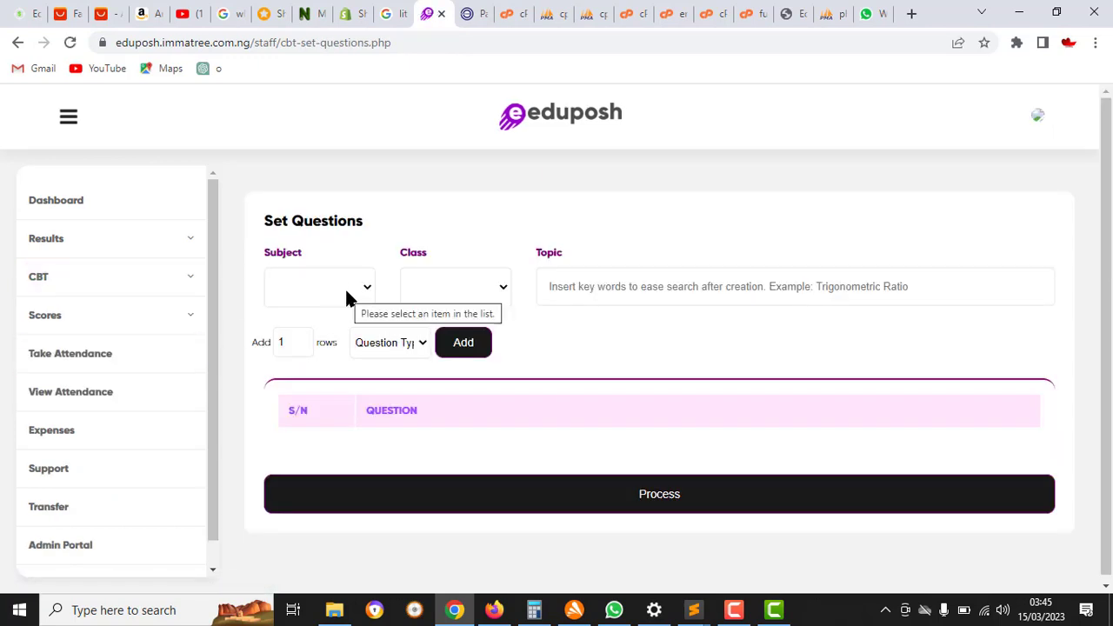
pyautogui.click(346, 298)
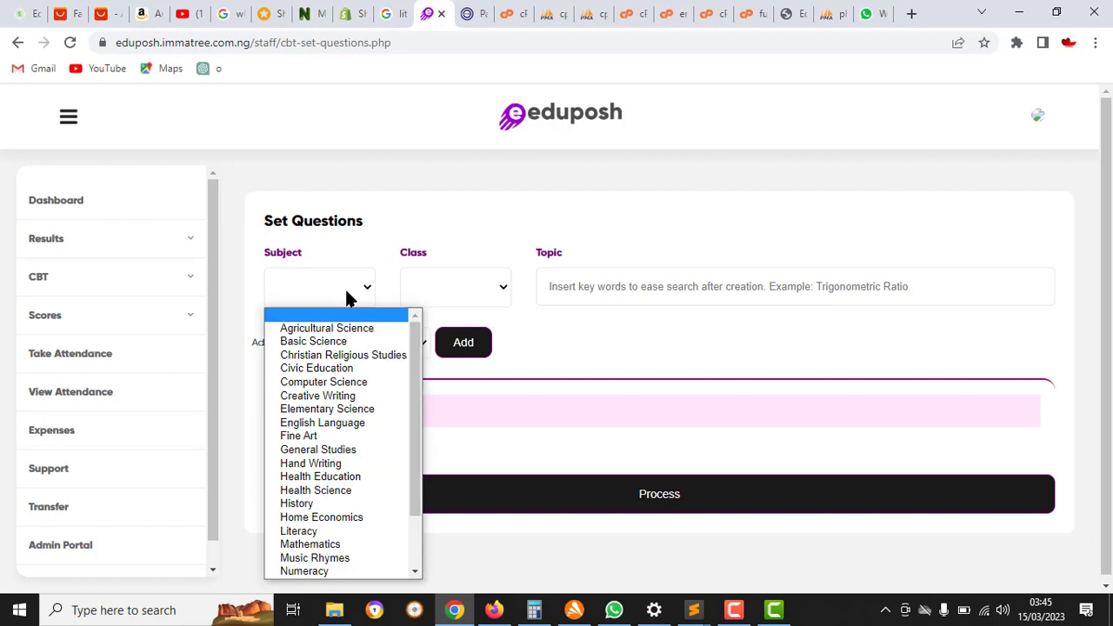
pyautogui.click(300, 531)
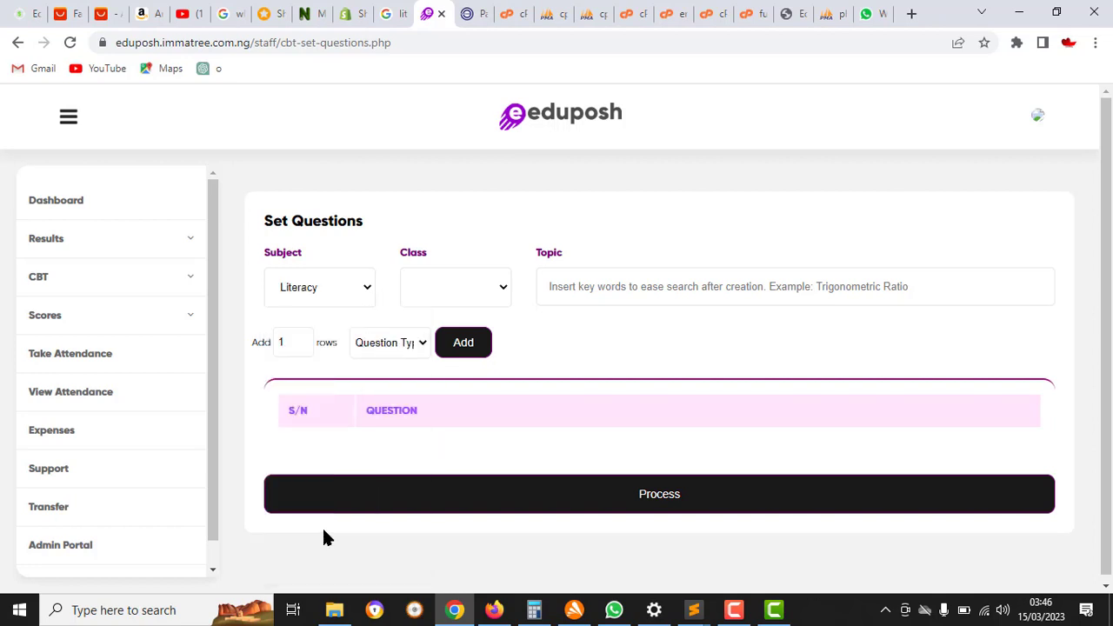
pyautogui.click(472, 292)
pyautogui.click(460, 328)
# Enter Spelling as the topic of the new Literacy questions
pyautogui.click(590, 289)
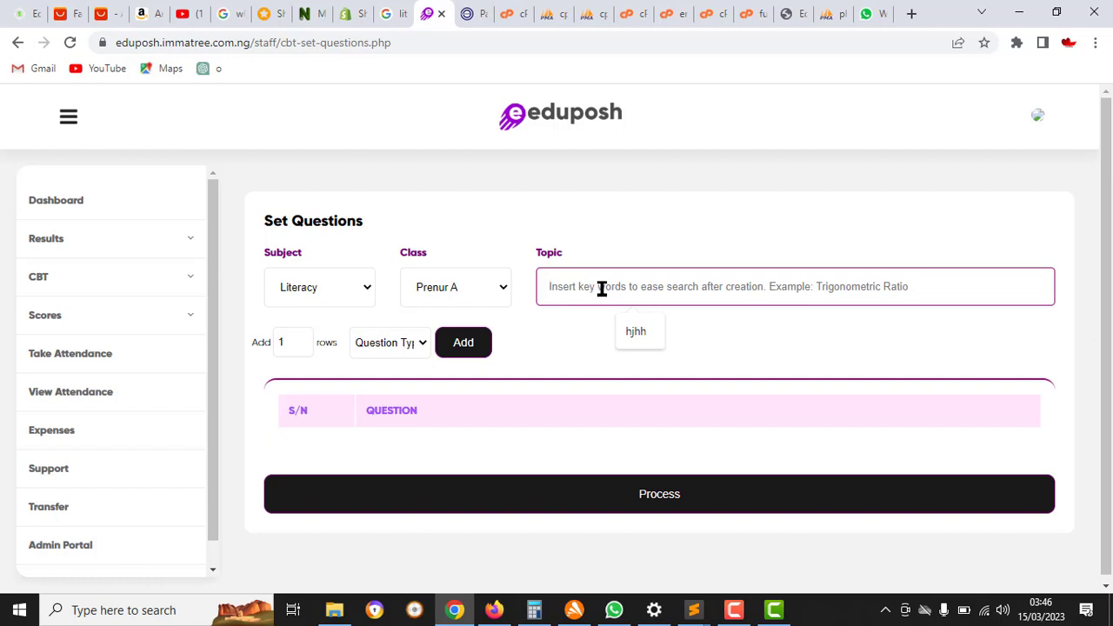
pyautogui.write('SPelling')
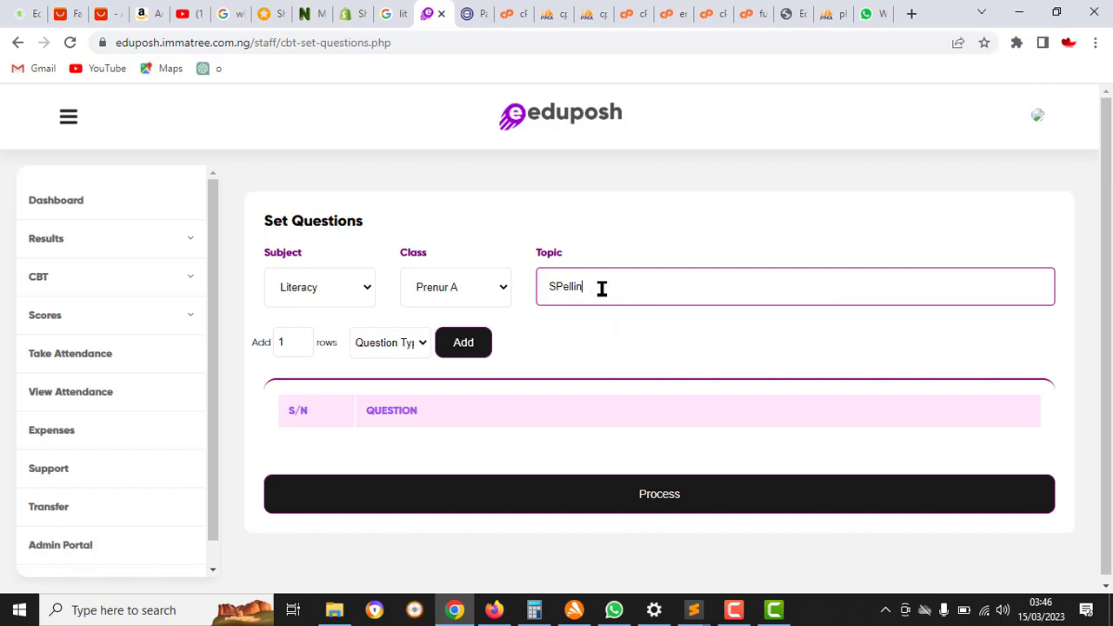
pyautogui.press('BackSpace')
pyautogui.press('BackSpace')
pyautogui.press('BackSpace')
pyautogui.press('BackSpace')
pyautogui.press('BackSpace')
pyautogui.press('BackSpace')
pyautogui.press('BackSpace')
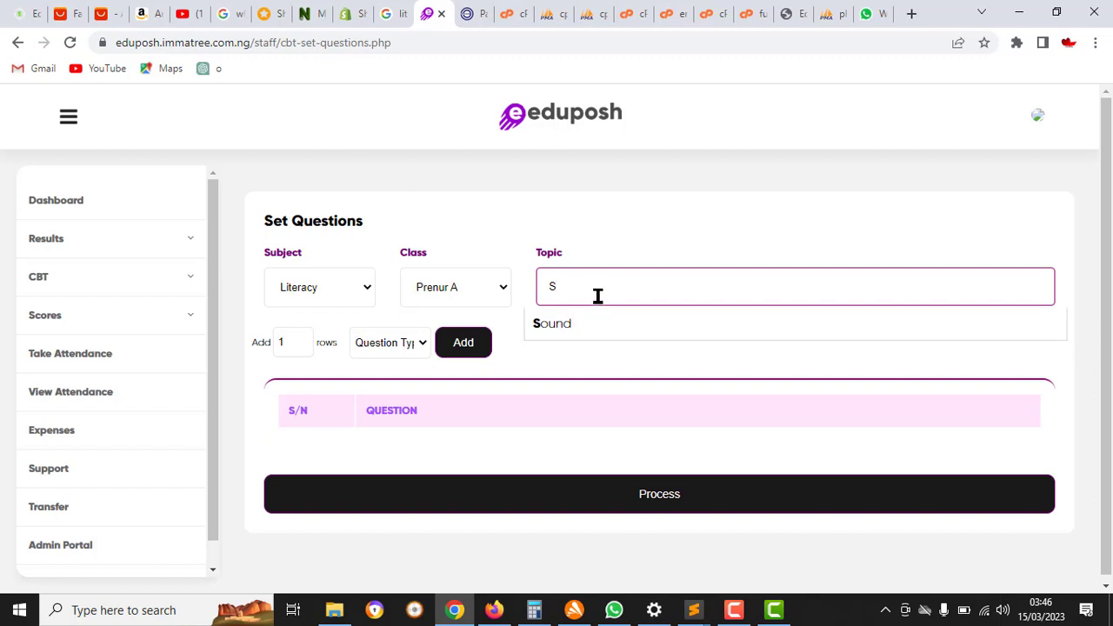
pyautogui.write('pell')
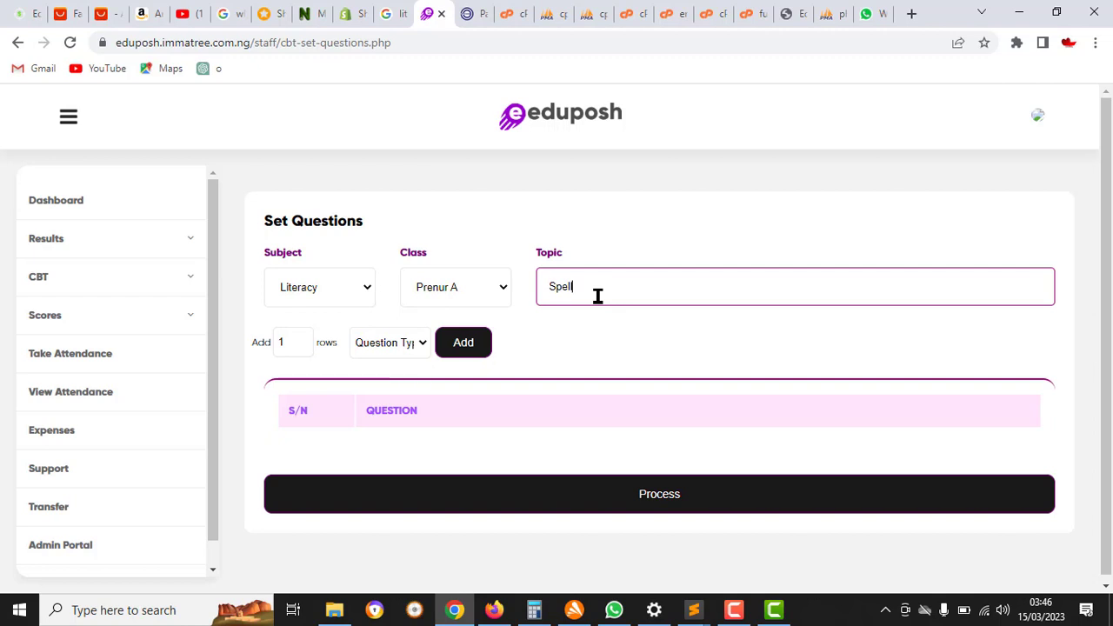
pyautogui.write('ing')
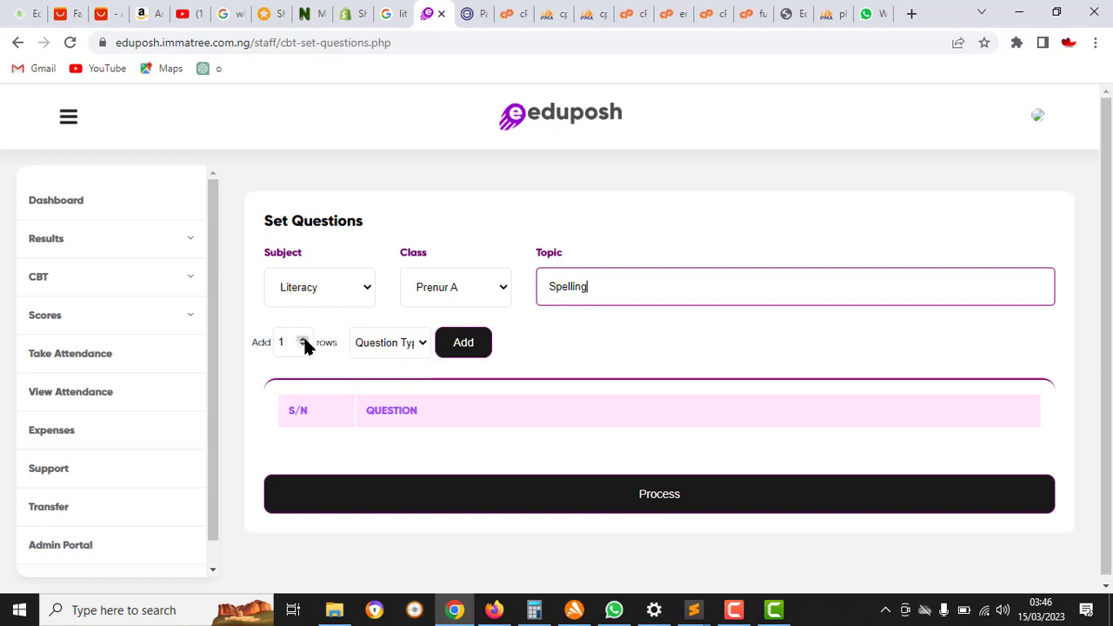
# Add 2 question rows of the type True Or False
pyautogui.click(423, 347)
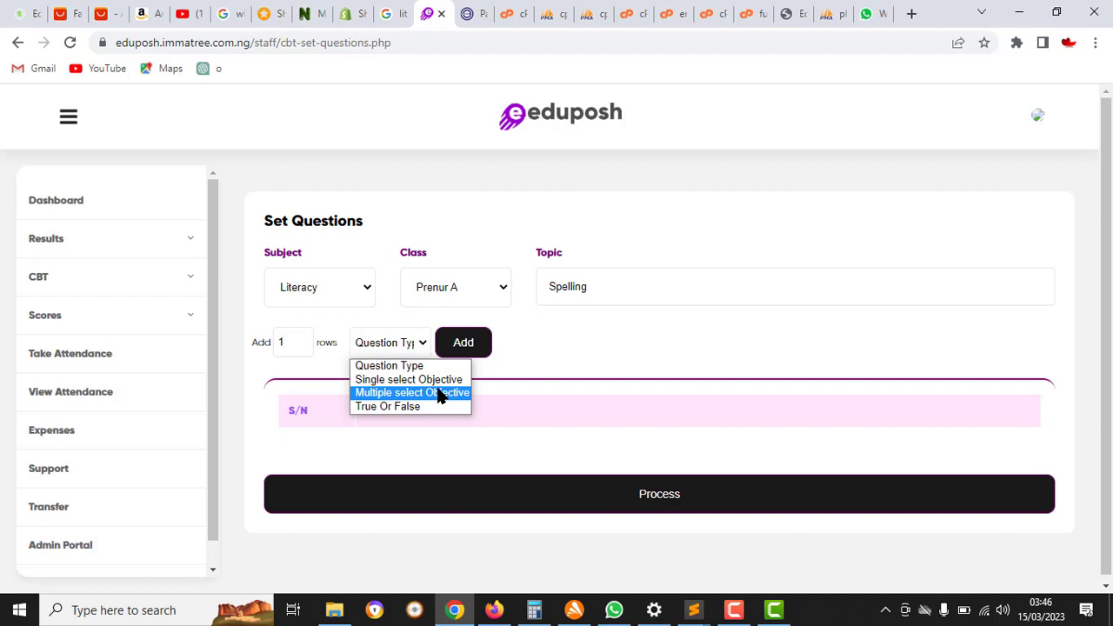
pyautogui.click(389, 407)
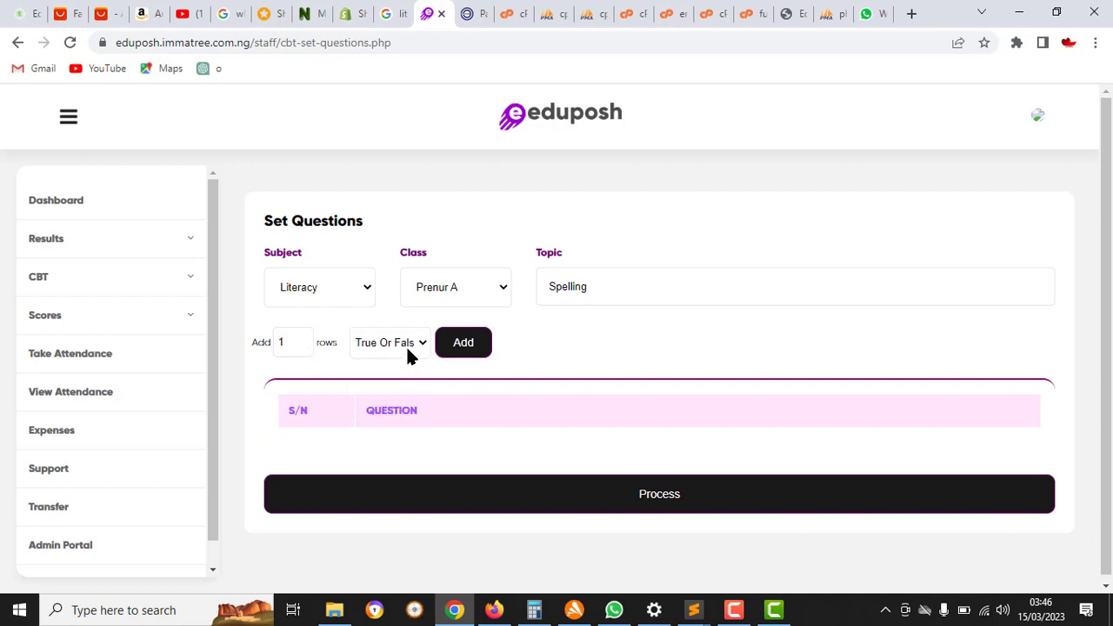
pyautogui.click(304, 339)
pyautogui.click(464, 352)
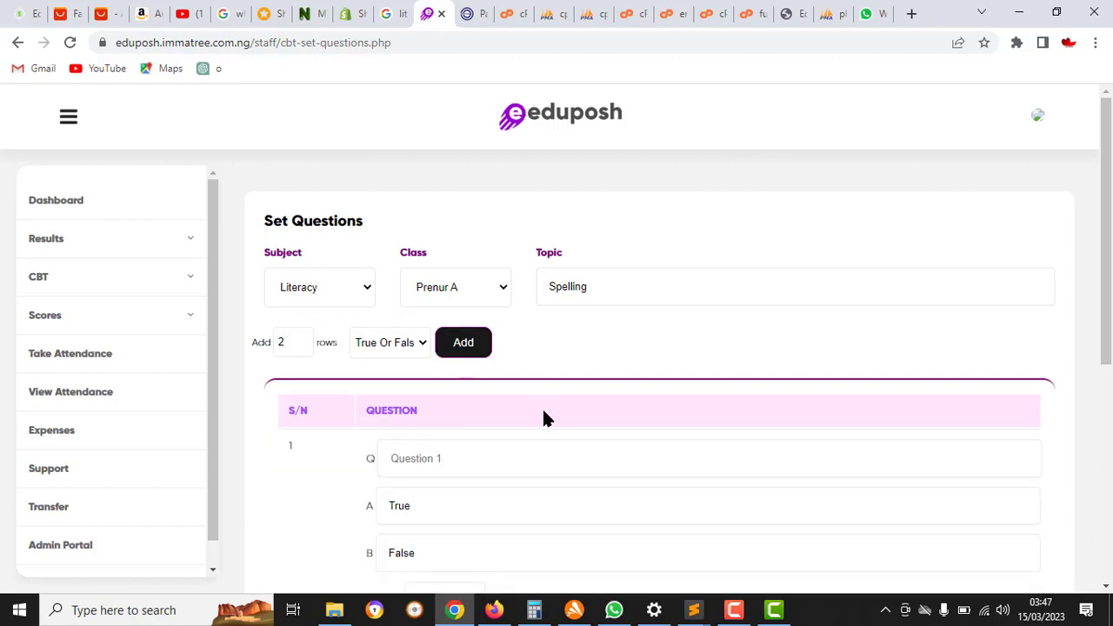
# Fill in question 1 as "A is a vowel" and set its answer to A
pyautogui.scroll(-5, 579, 467)
pyautogui.scroll(4, 579, 467)
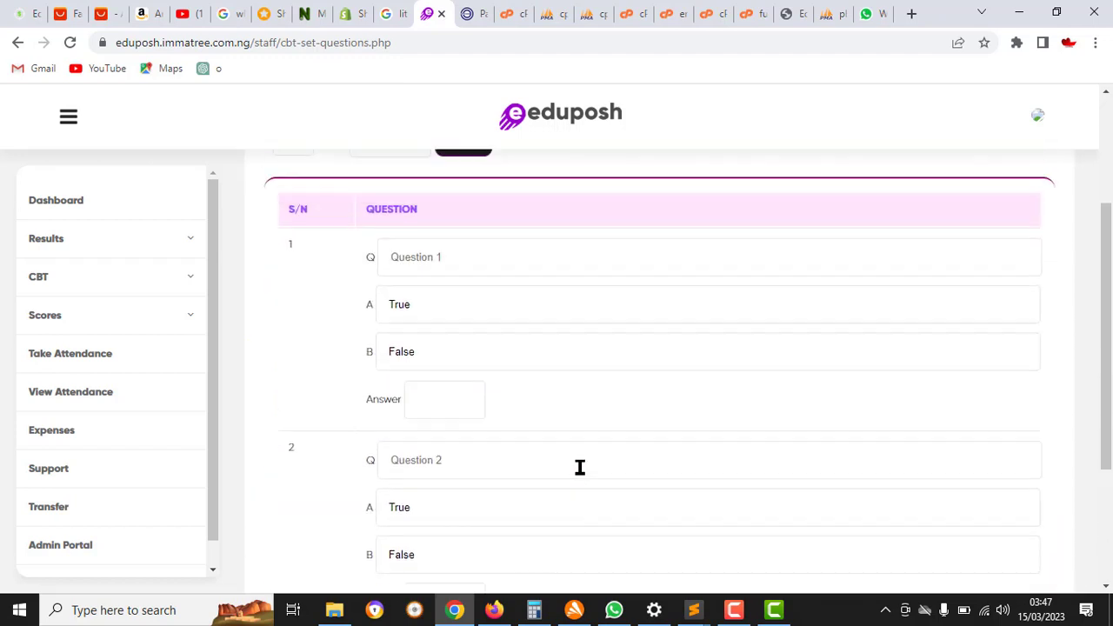
pyautogui.scroll(-1, 509, 473)
pyautogui.scroll(-3, 510, 473)
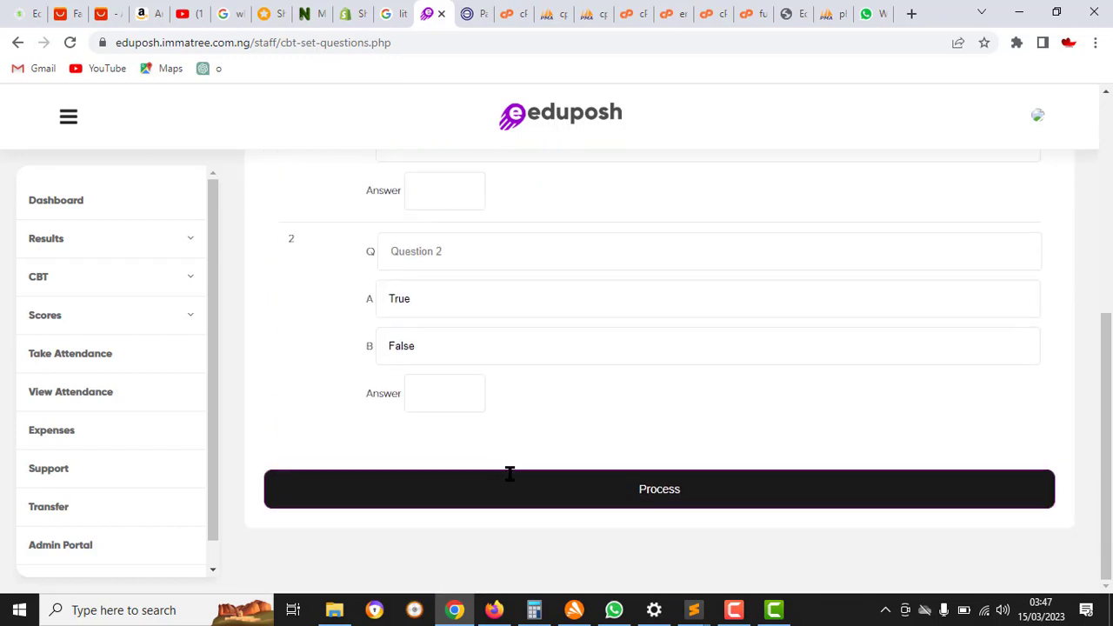
pyautogui.scroll(4, 510, 473)
pyautogui.click(442, 365)
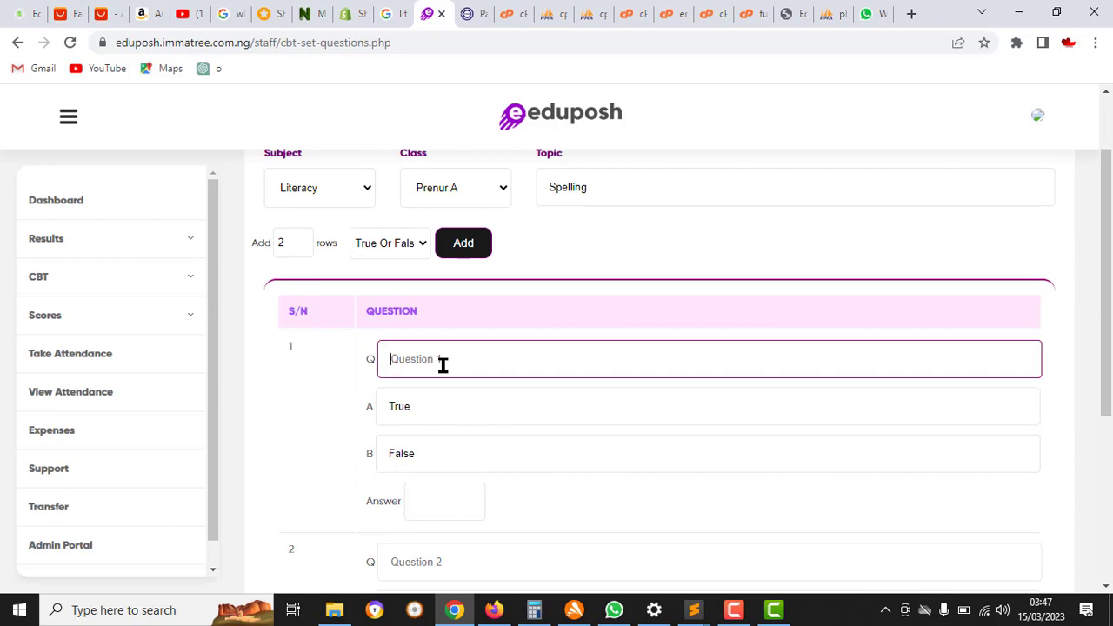
pyautogui.write('A is a vouwe')
pyautogui.press('BackSpace')
pyautogui.click(443, 451)
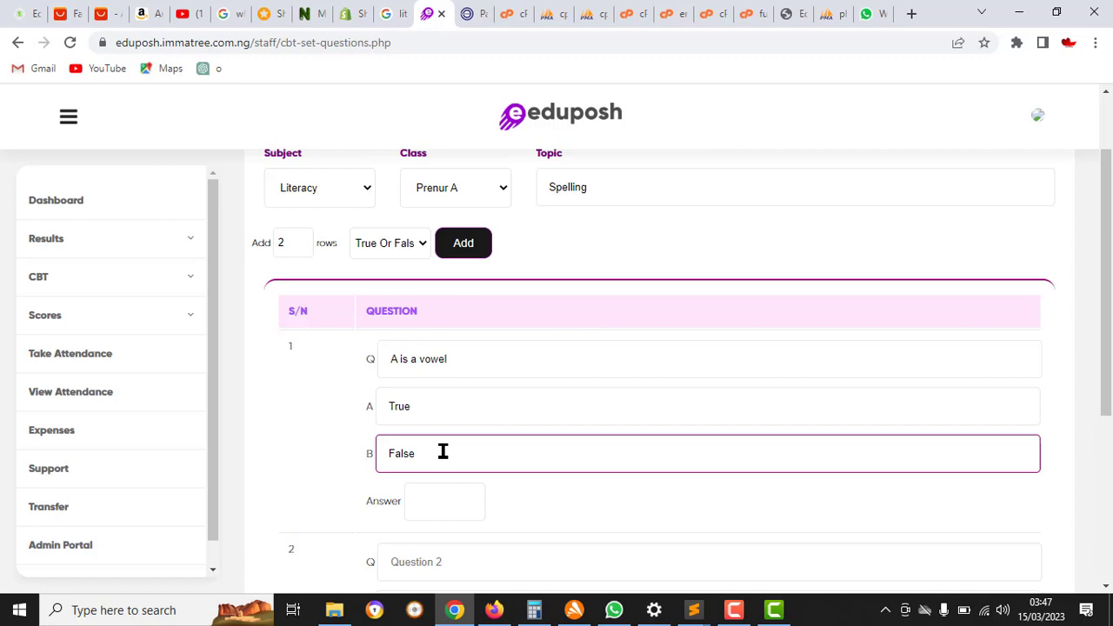
pyautogui.click(432, 501)
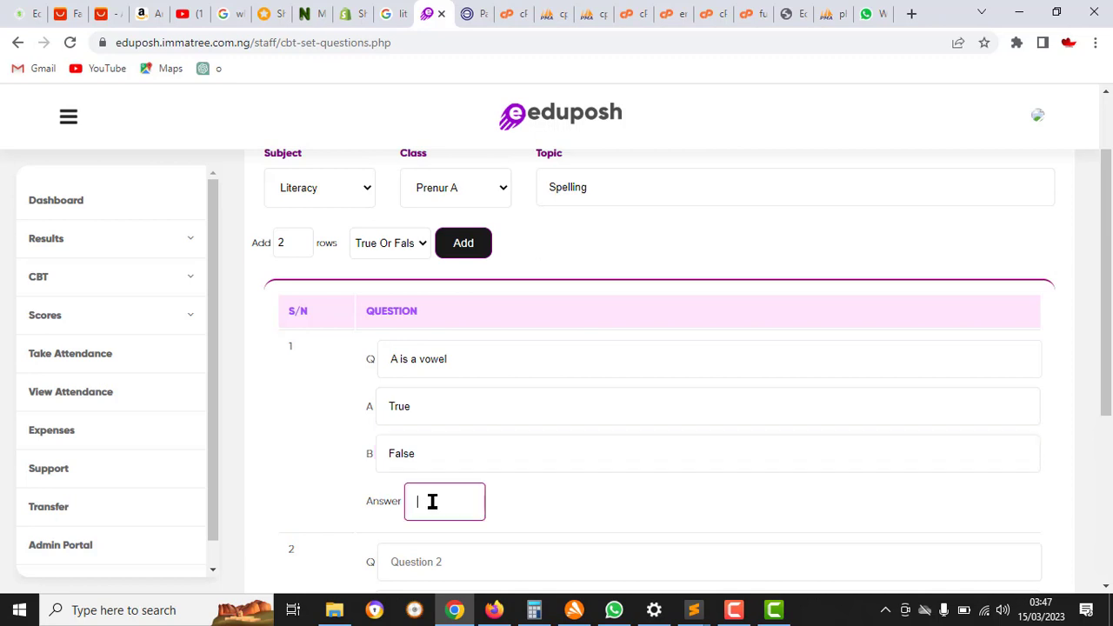
pyautogui.write('A')
pyautogui.scroll(-3, 500, 495)
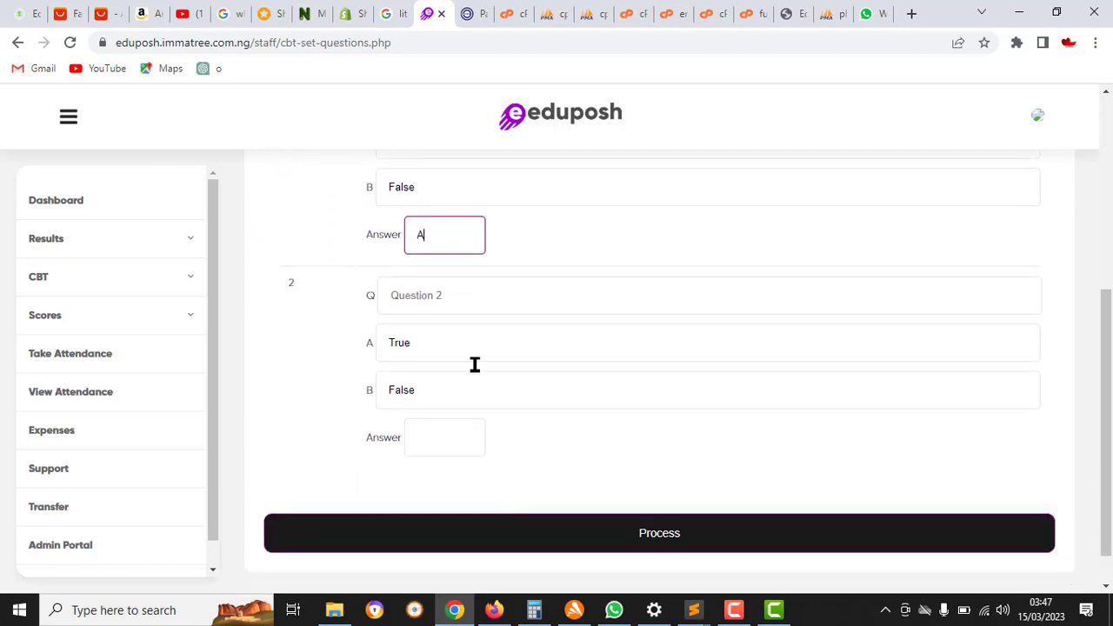
pyautogui.click(443, 295)
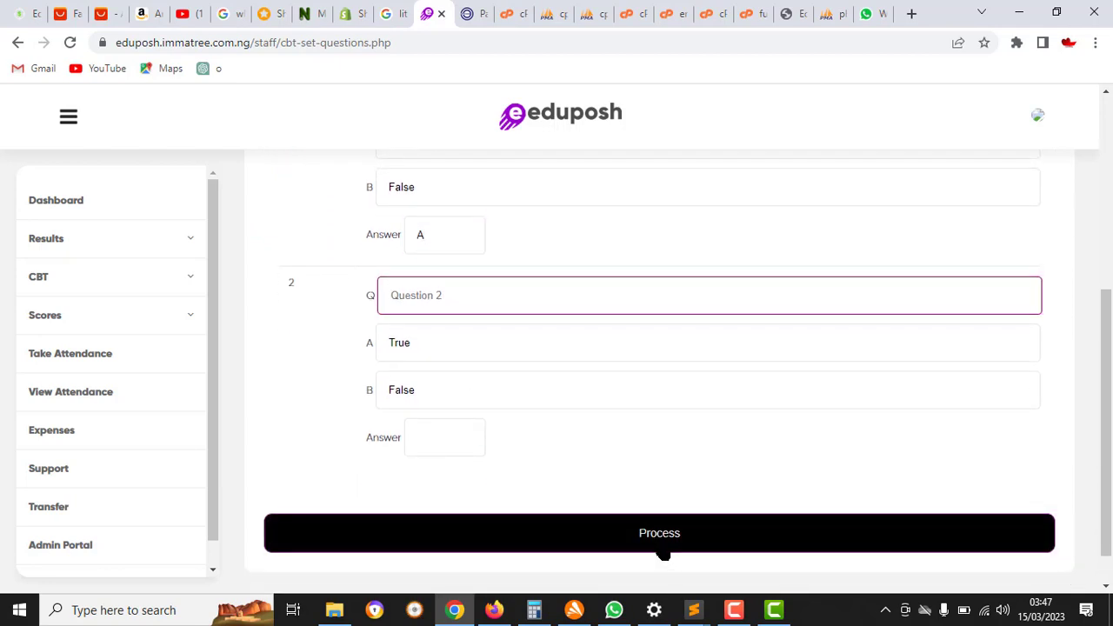
# Leave the question-setting form without processing it and open the page that lists all CBT questions
pyautogui.scroll(2, 536, 280)
pyautogui.scroll(2, 537, 281)
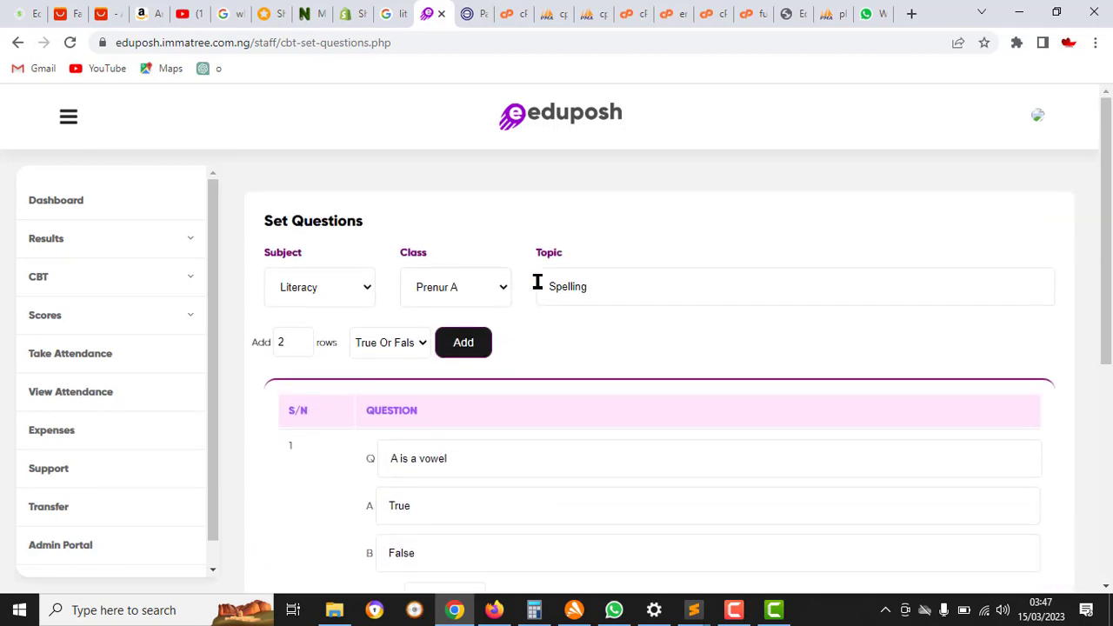
pyautogui.click(82, 276)
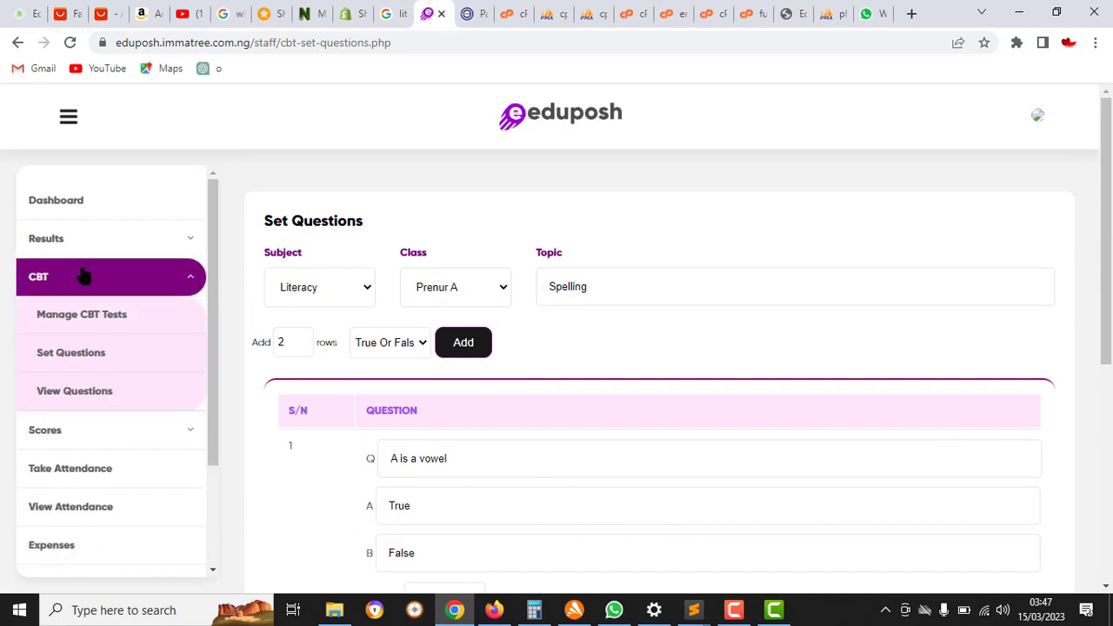
pyautogui.click(78, 392)
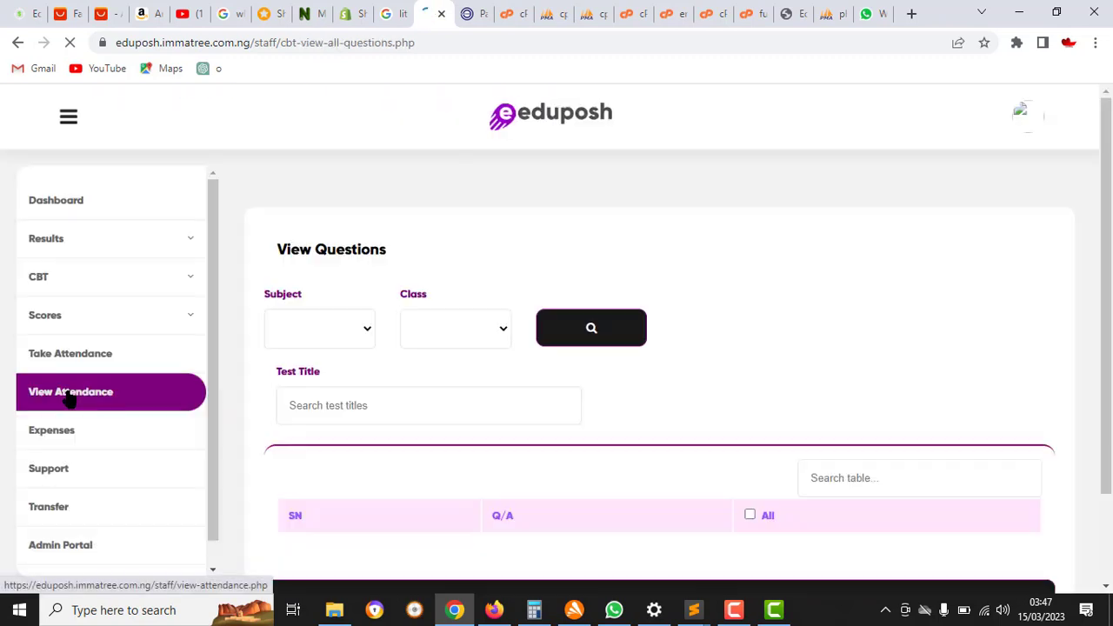
# Examine the listed questions and their answer options to find suitable ones for the spelling test
pyautogui.scroll(-4, 556, 383)
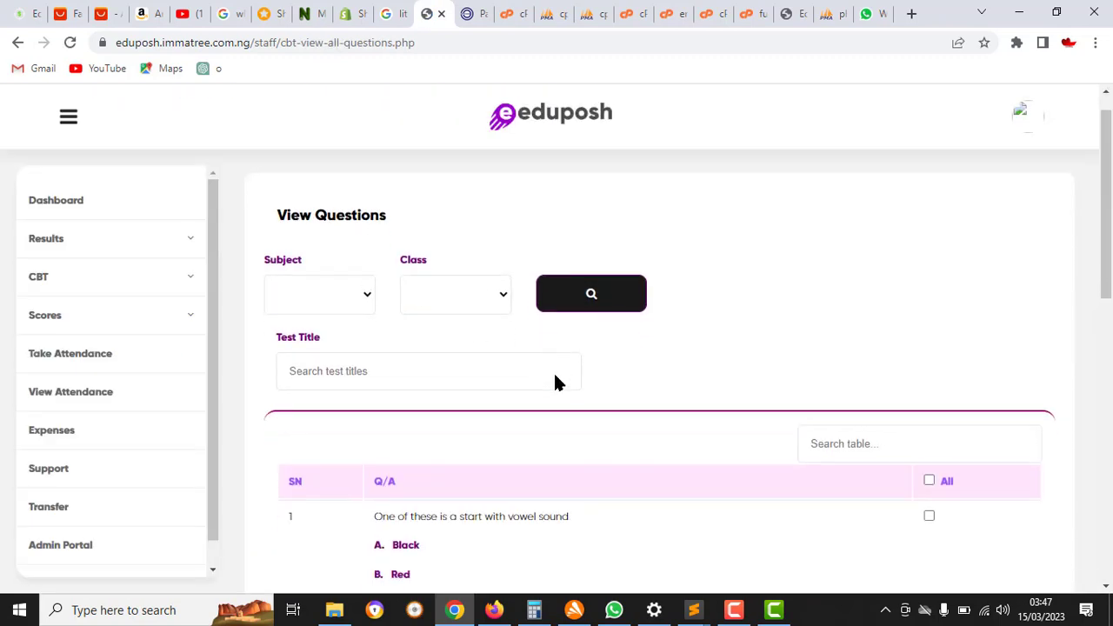
pyautogui.scroll(-1, 556, 382)
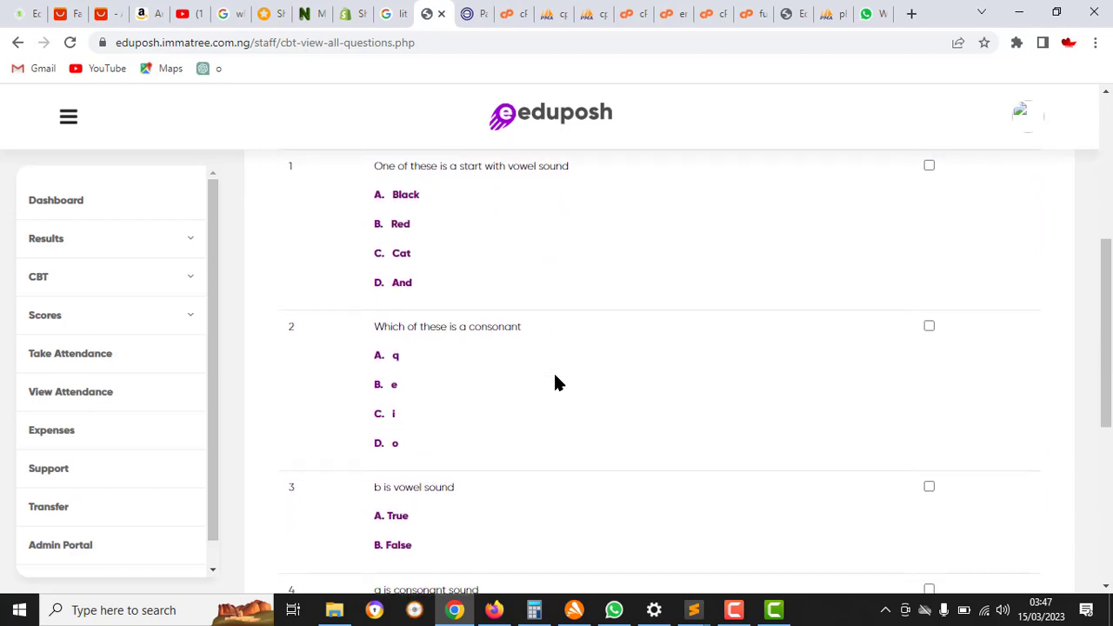
pyautogui.scroll(-3, 556, 383)
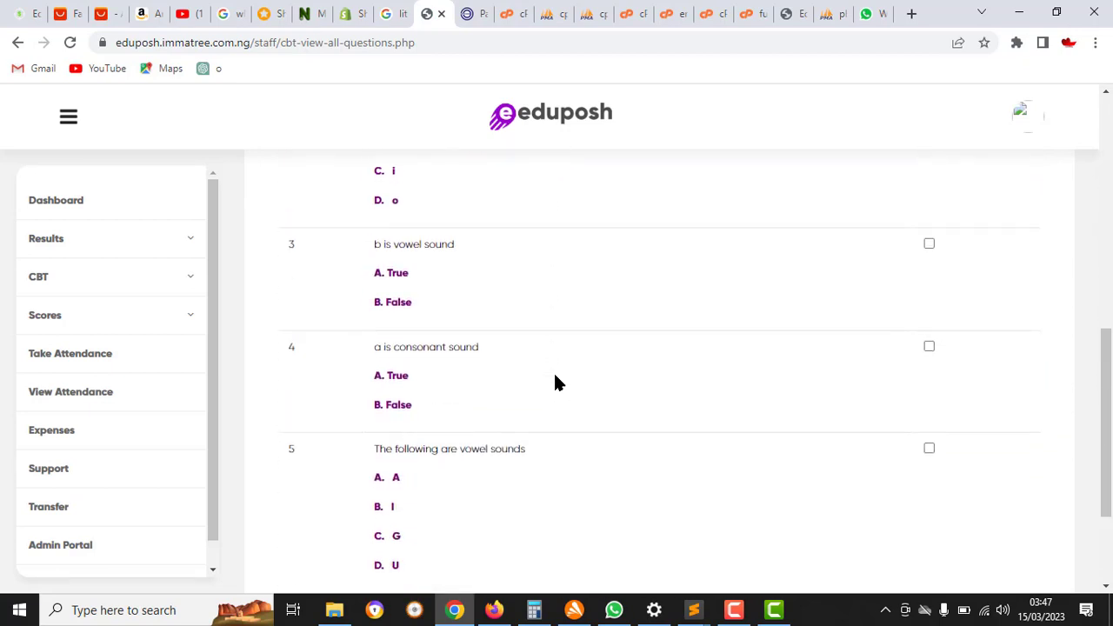
pyautogui.scroll(-2, 557, 383)
pyautogui.scroll(2, 556, 382)
pyautogui.scroll(6, 556, 382)
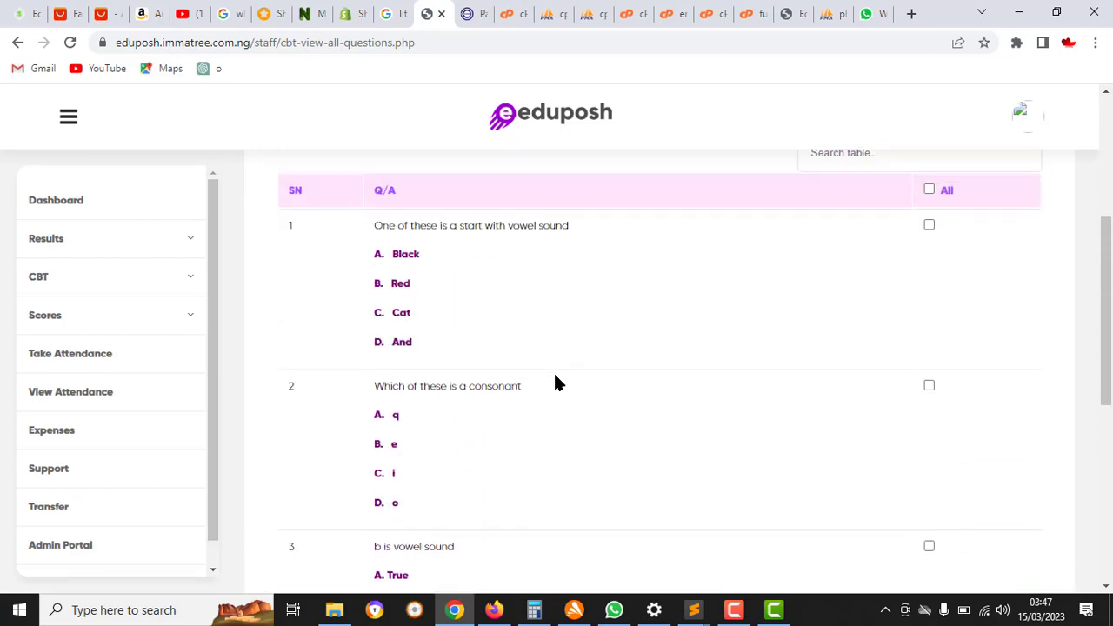
pyautogui.scroll(-5, 556, 383)
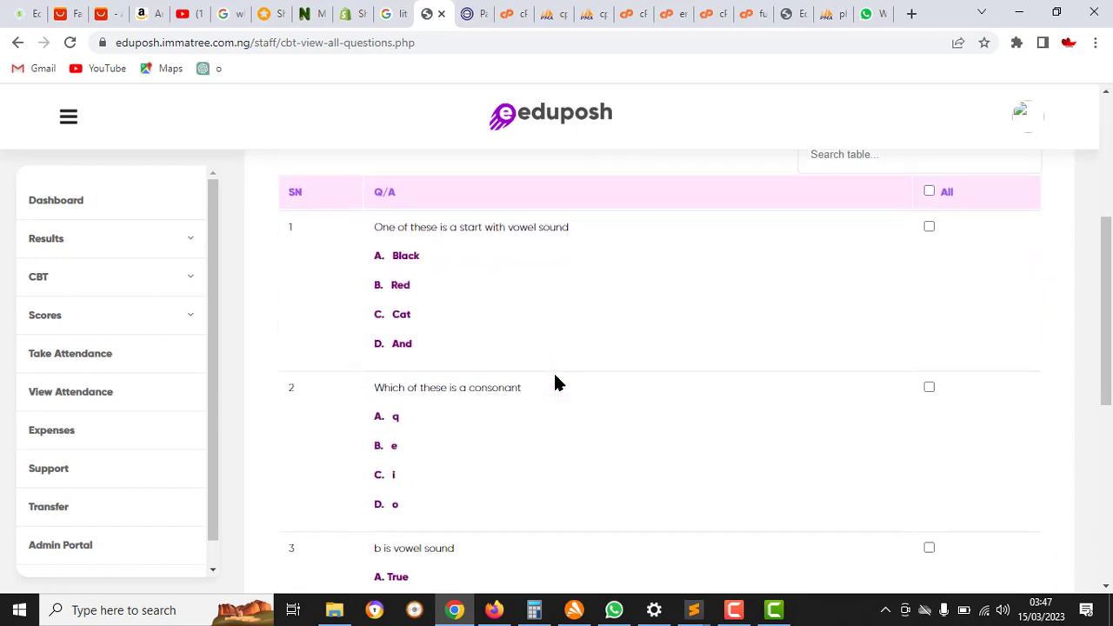
pyautogui.scroll(-1, 558, 382)
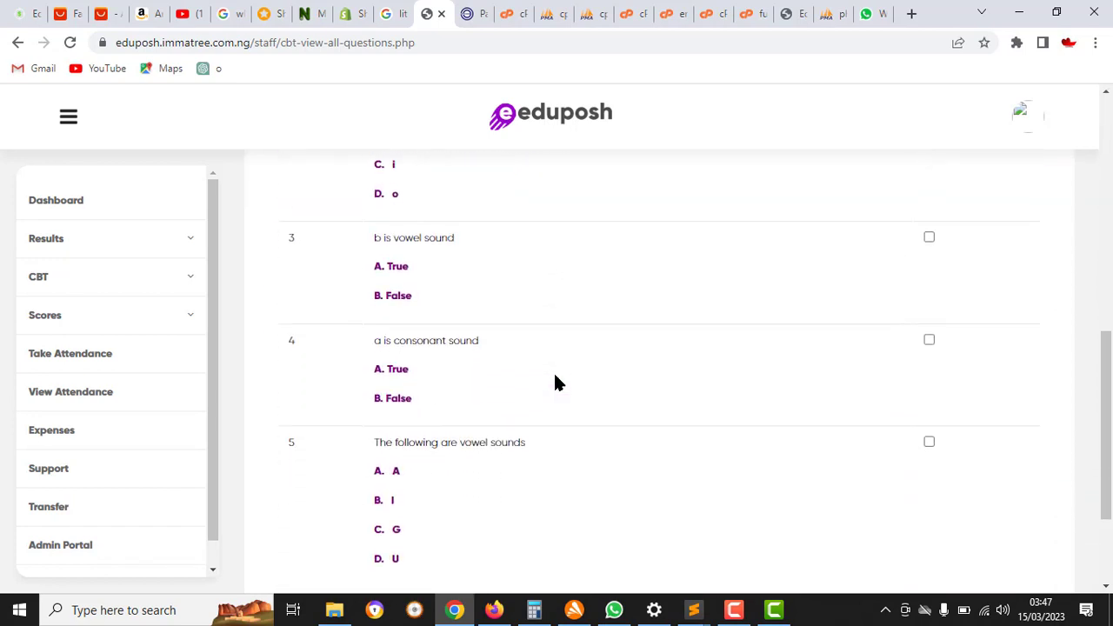
# Mark the questions "a is consonant sound" and "The following are vowel sounds" for adding to a test
pyautogui.click(929, 340)
pyautogui.click(928, 443)
pyautogui.scroll(6, 749, 452)
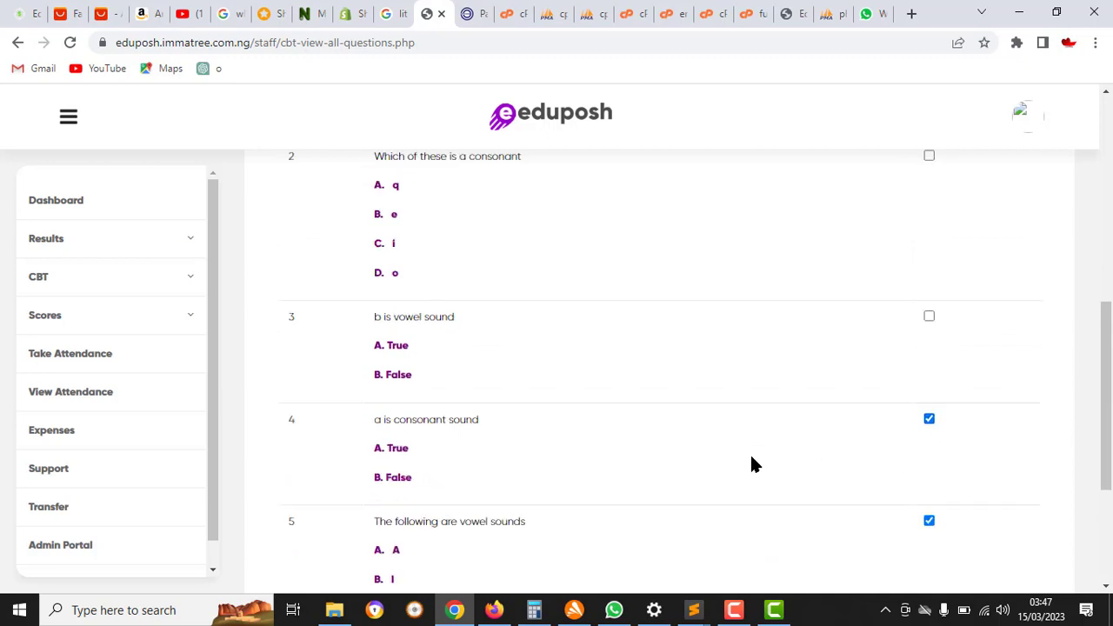
pyautogui.scroll(-8, 753, 465)
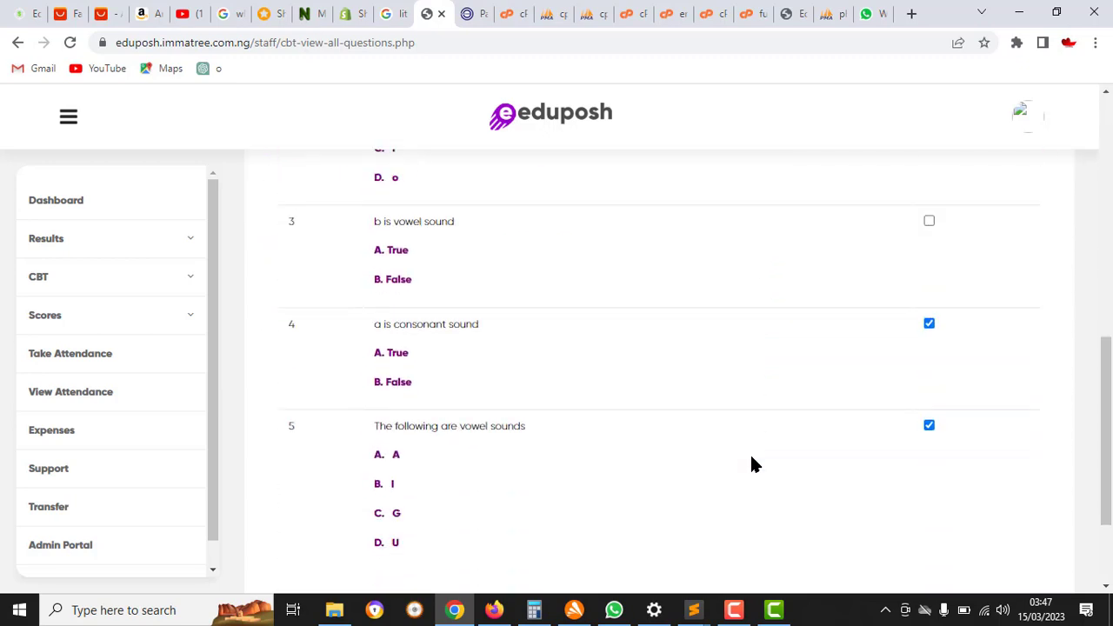
pyautogui.scroll(8, 753, 465)
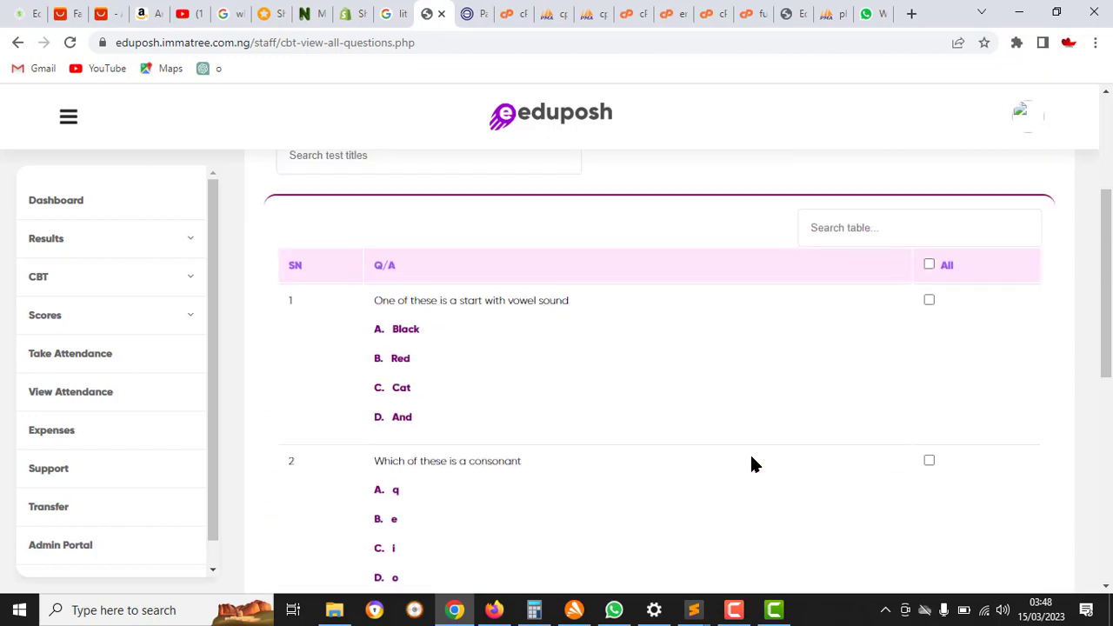
# Choose Spelling Test For Pre Nursery : 4 as the target test and add the marked questions to it
pyautogui.click(405, 410)
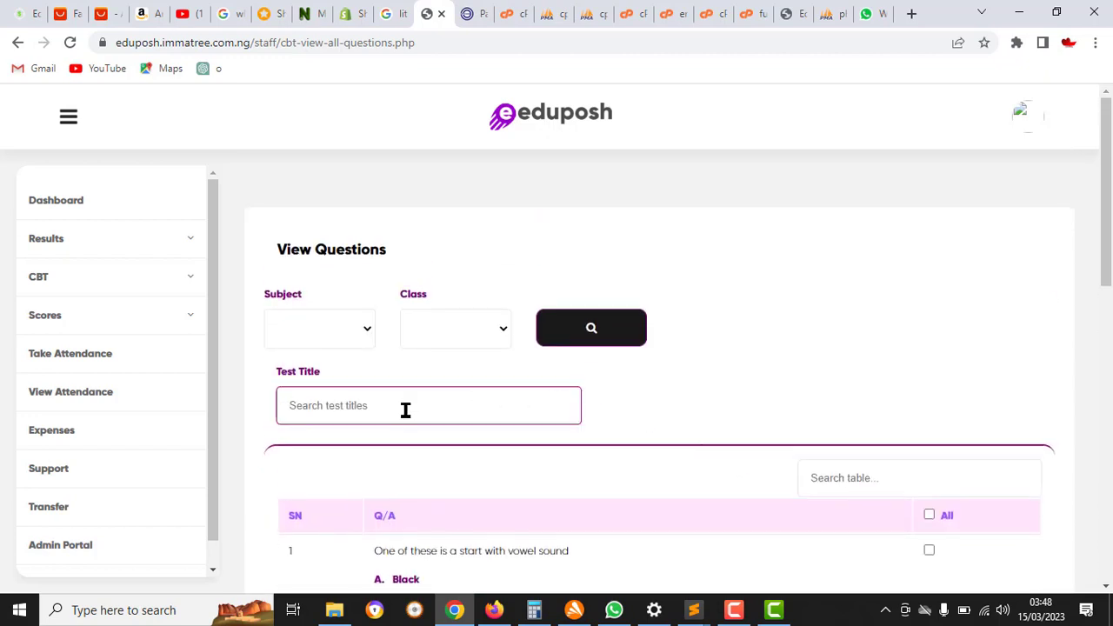
pyautogui.write('sp')
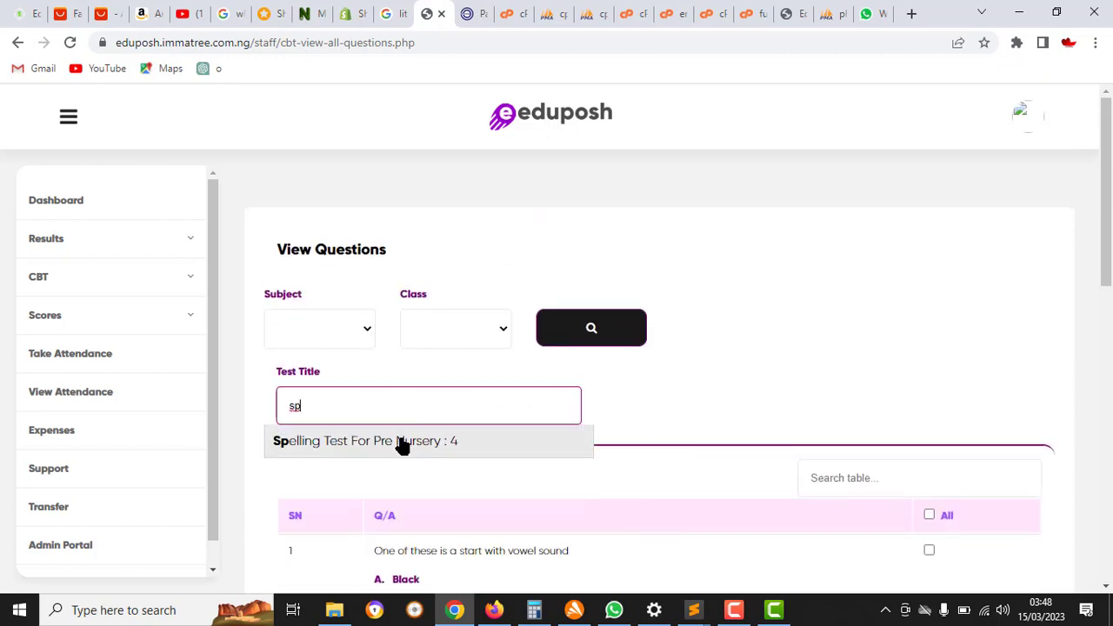
pyautogui.click(402, 450)
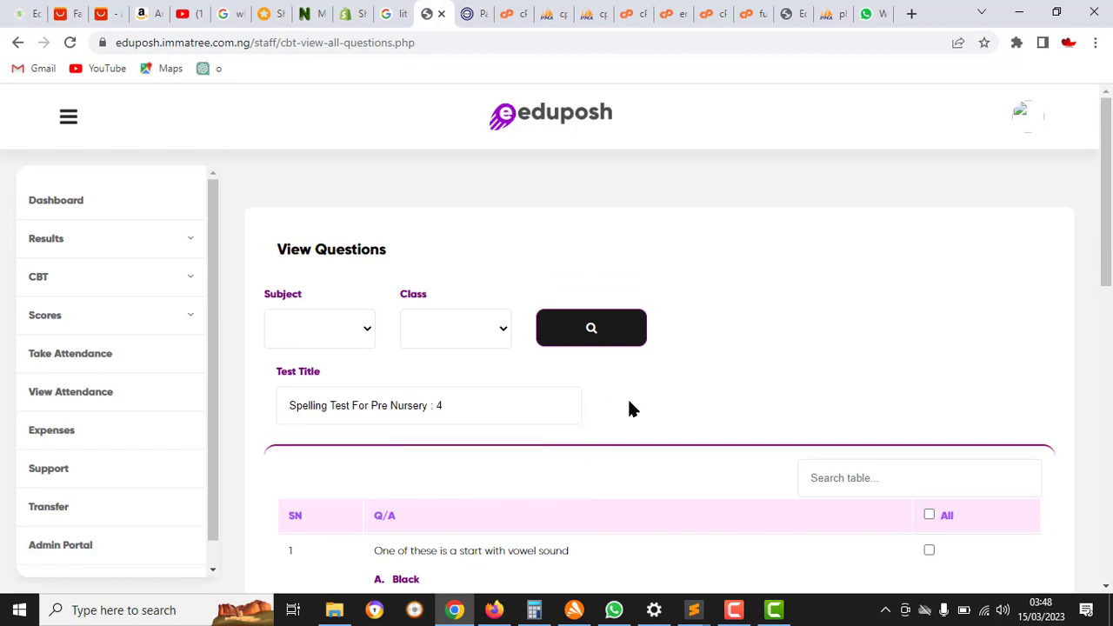
pyautogui.scroll(-3, 631, 407)
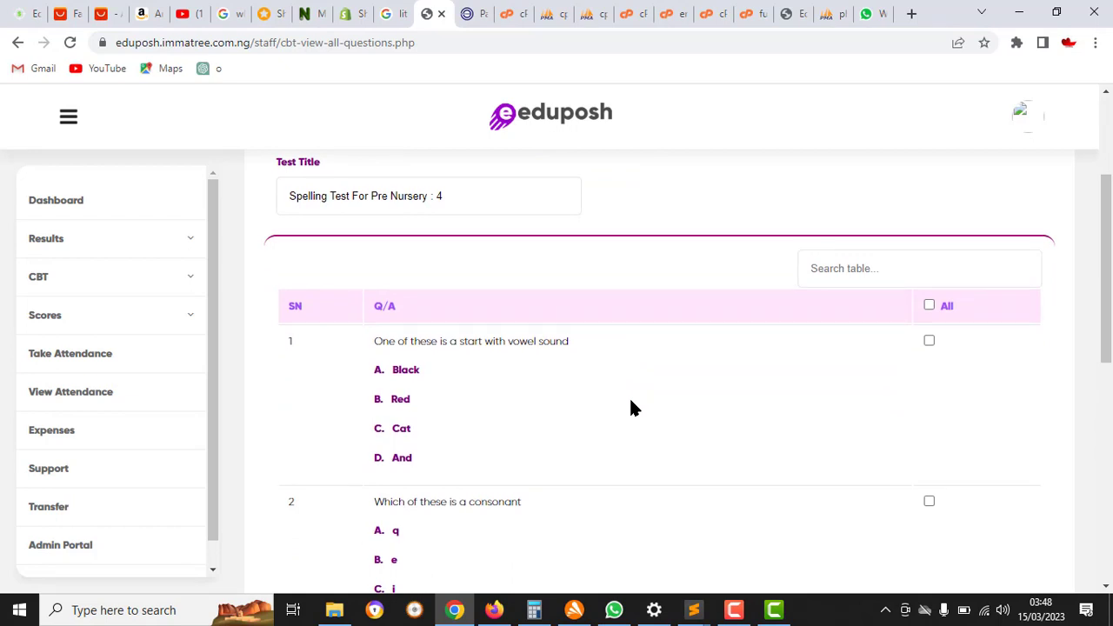
pyautogui.scroll(-6, 631, 405)
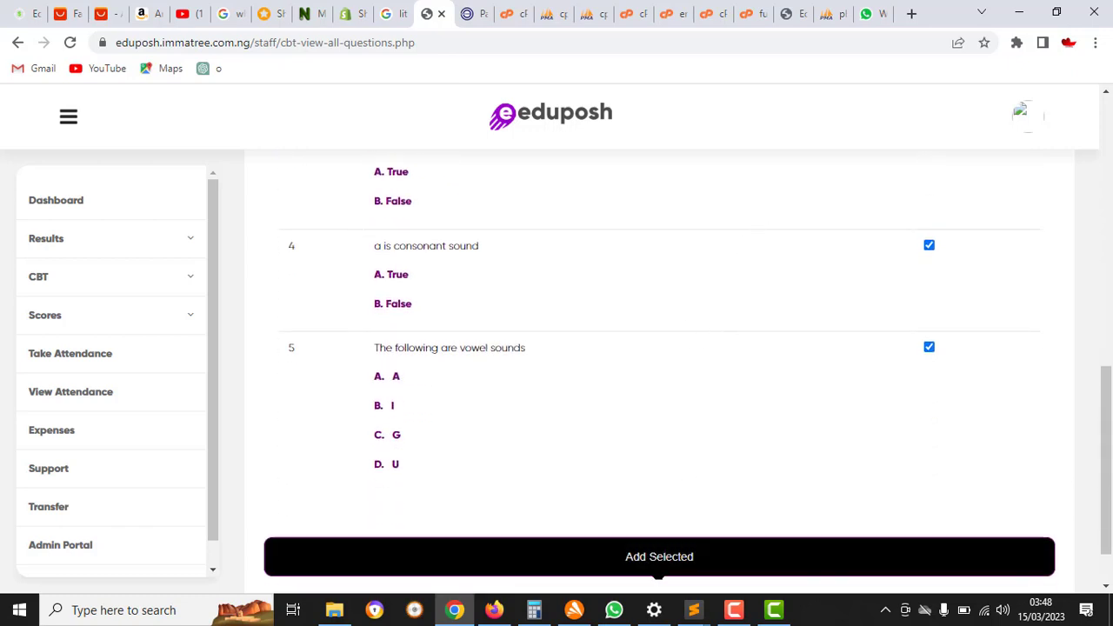
pyautogui.click(658, 565)
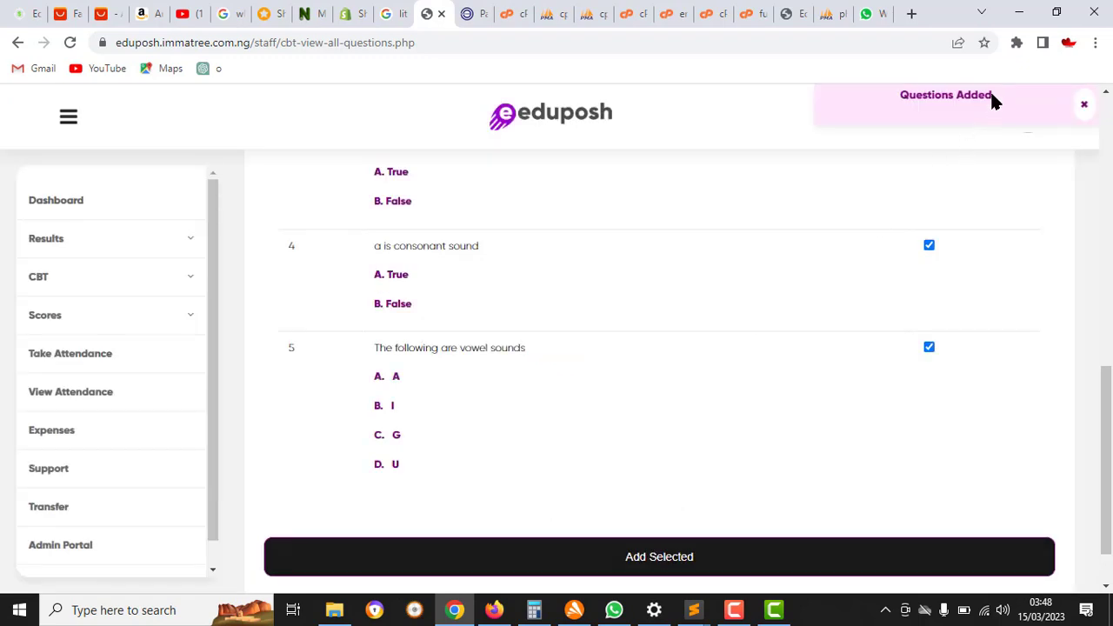
# Go to the CBT test management page and open the question list of Spelling Test For Pre Nursery
pyautogui.scroll(10, 513, 374)
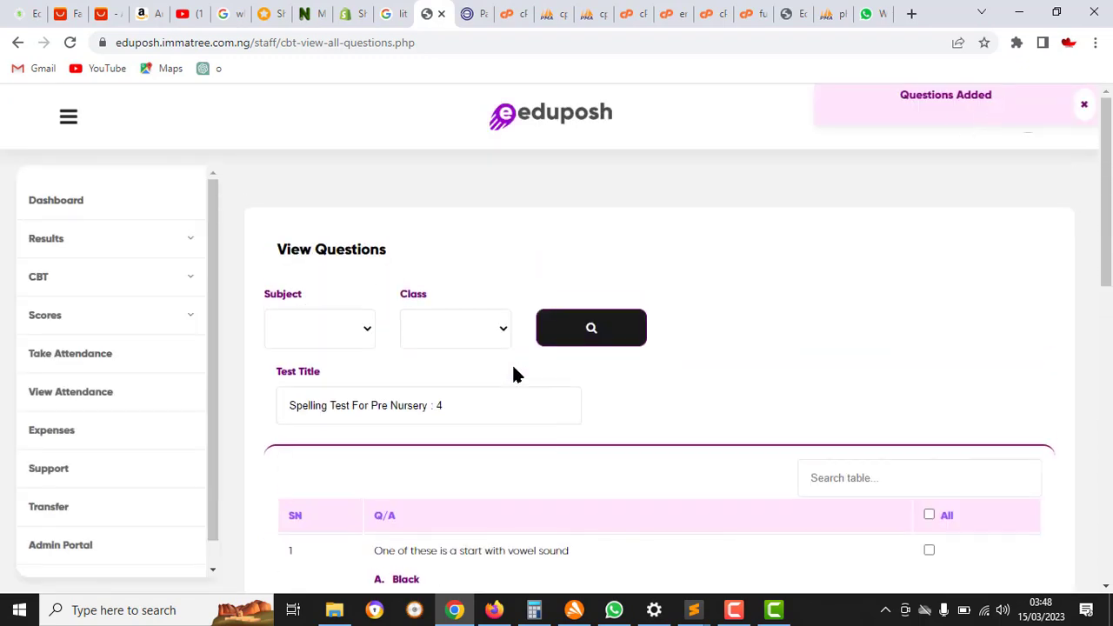
pyautogui.click(159, 292)
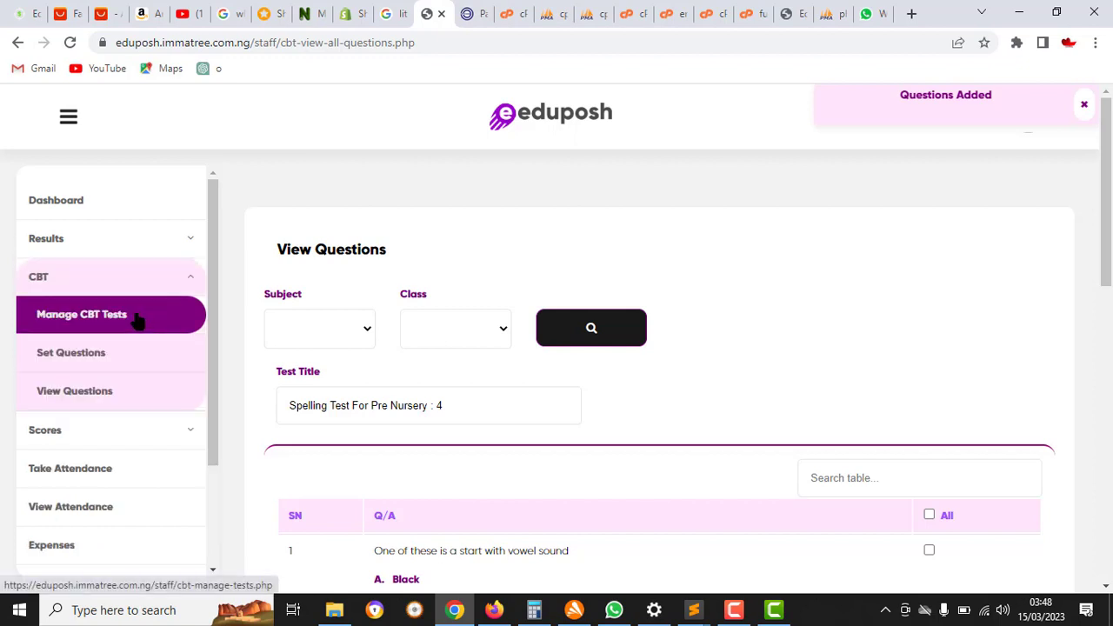
pyautogui.click(136, 320)
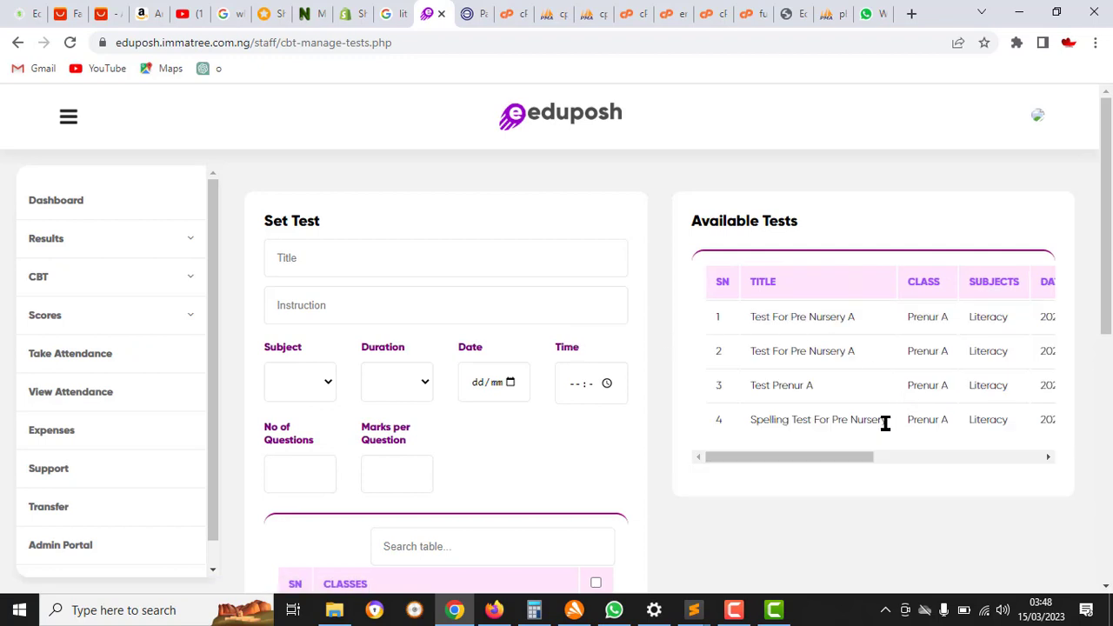
pyautogui.hscroll(5, 951, 430)
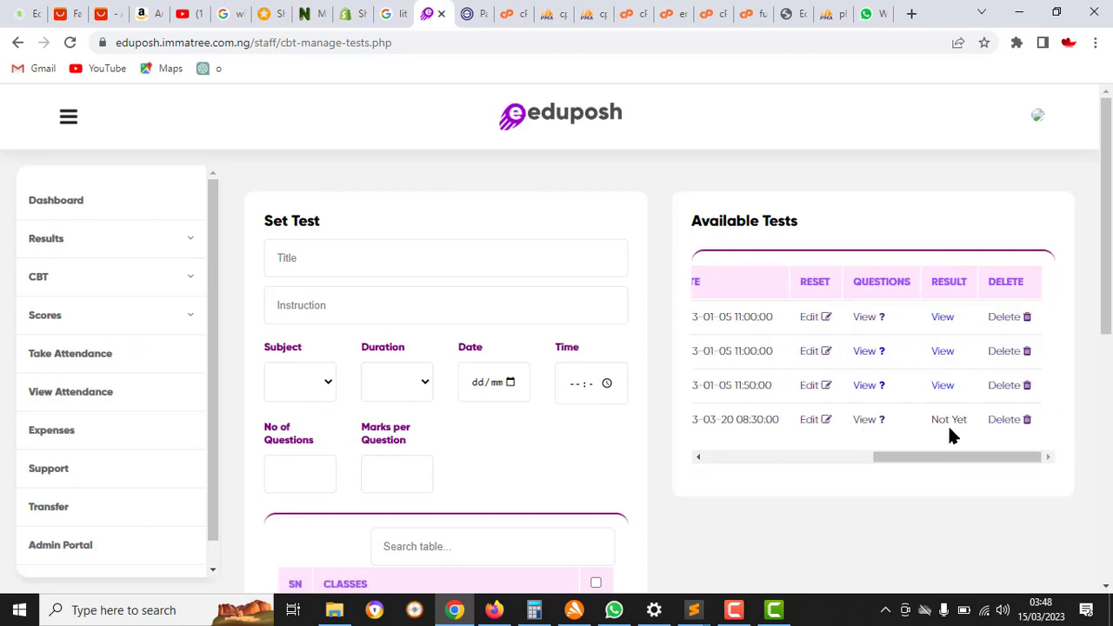
pyautogui.click(865, 420)
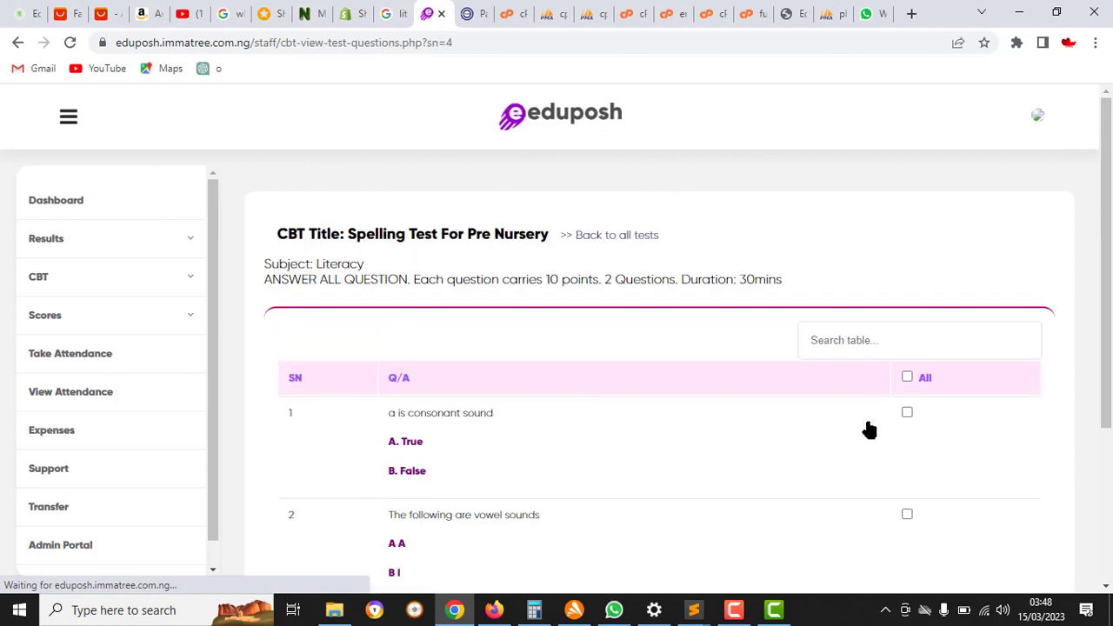
# Check the questions attached to the spelling test against its instruction line with points, question count and duration
pyautogui.scroll(-3, 681, 438)
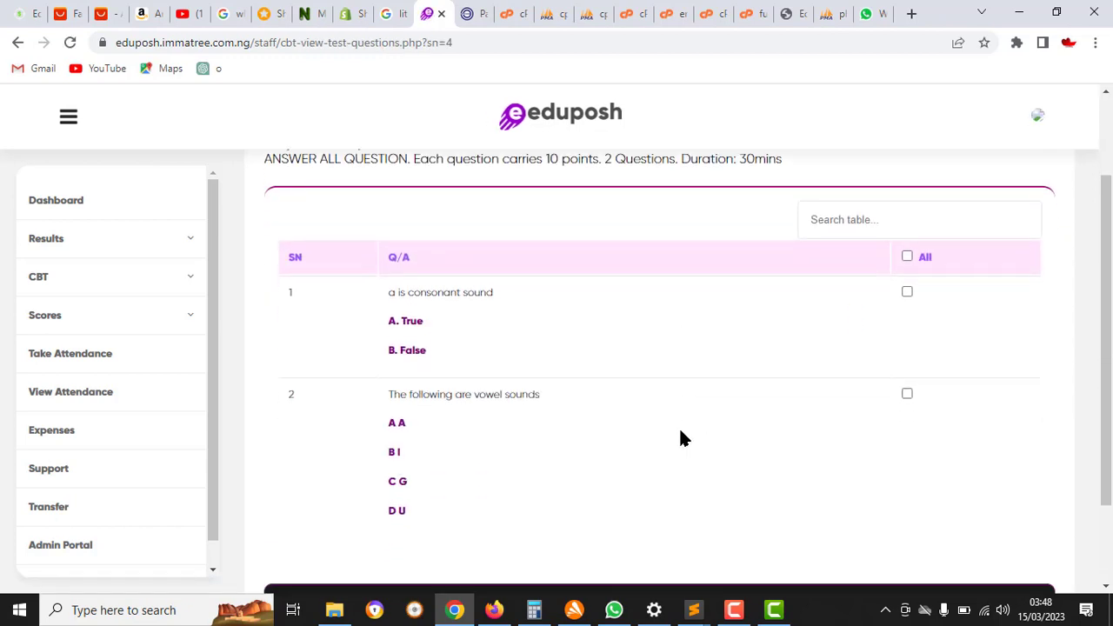
pyautogui.scroll(1, 681, 438)
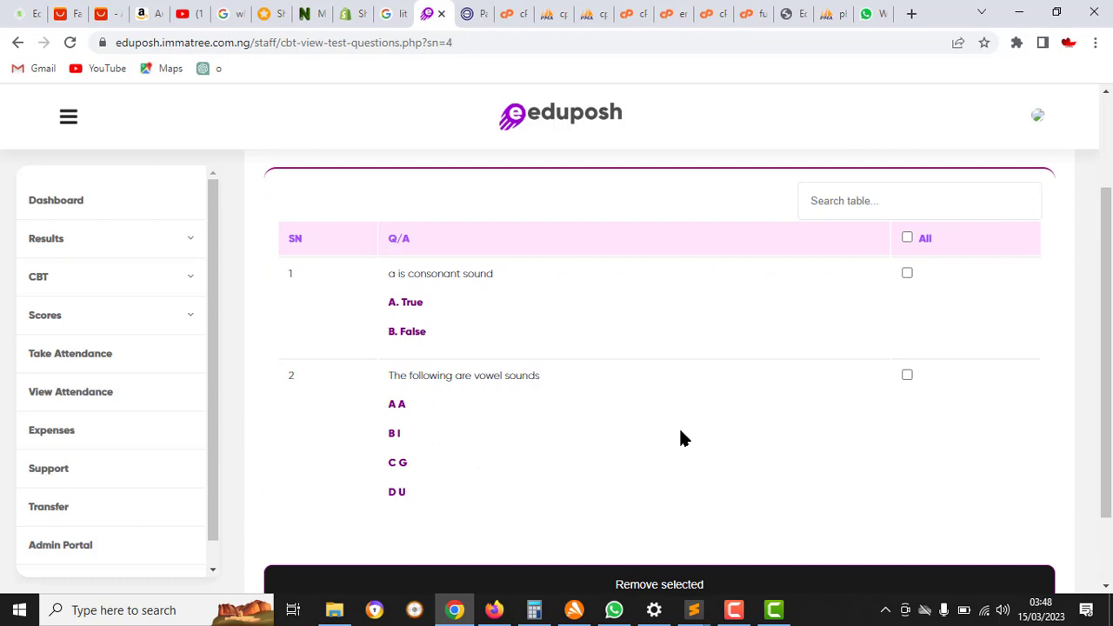
pyautogui.scroll(1, 681, 437)
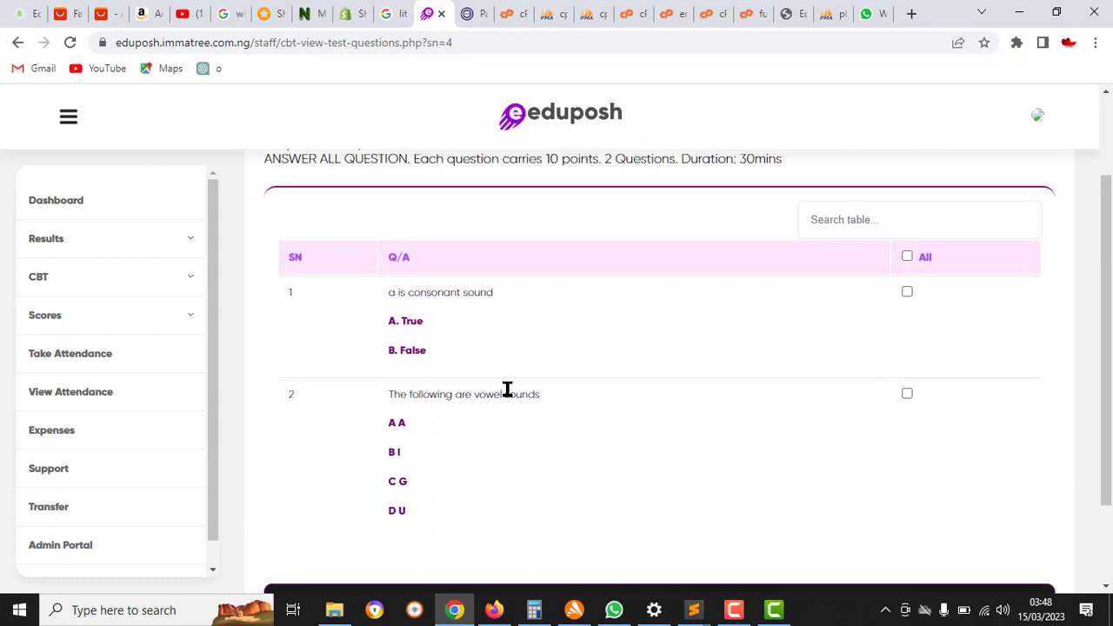
pyautogui.scroll(-2, 507, 389)
pyautogui.scroll(3, 506, 390)
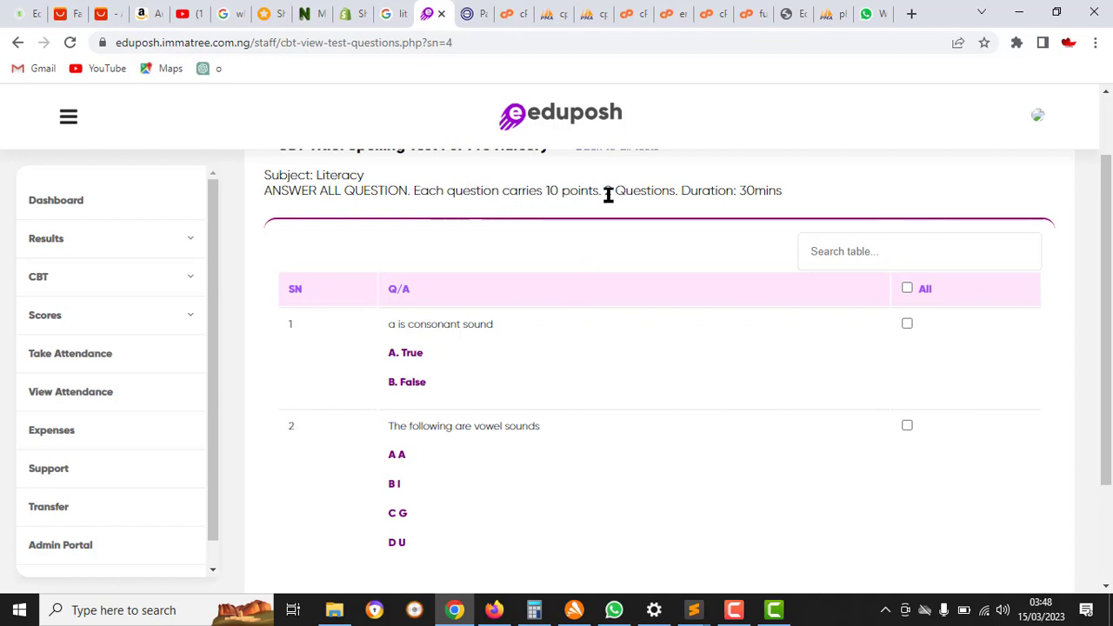
pyautogui.scroll(-2, 590, 430)
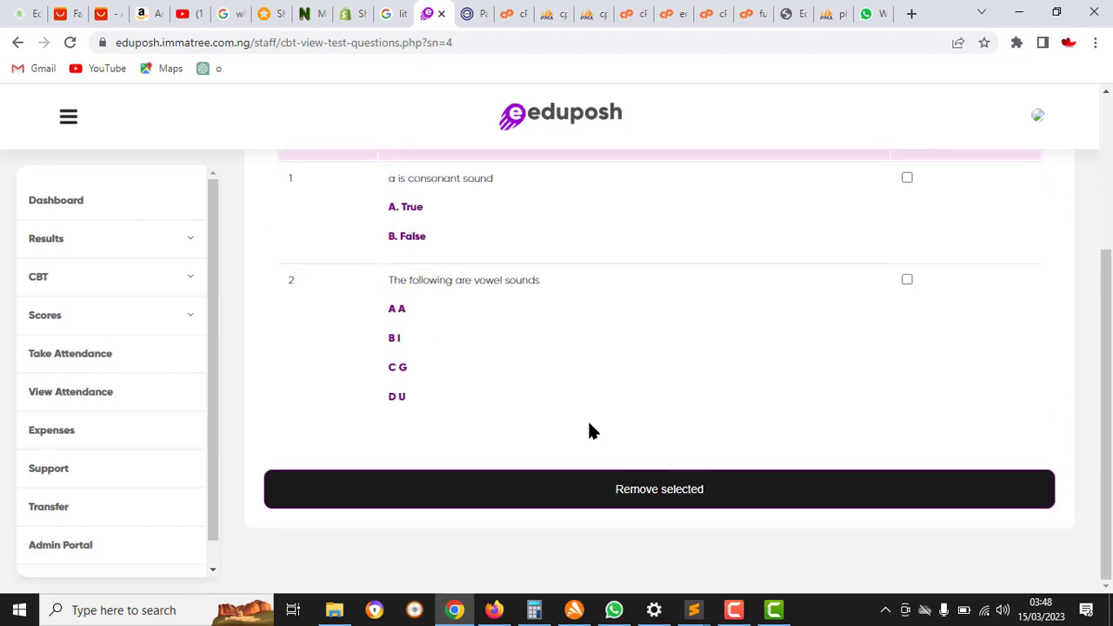
pyautogui.scroll(3, 589, 430)
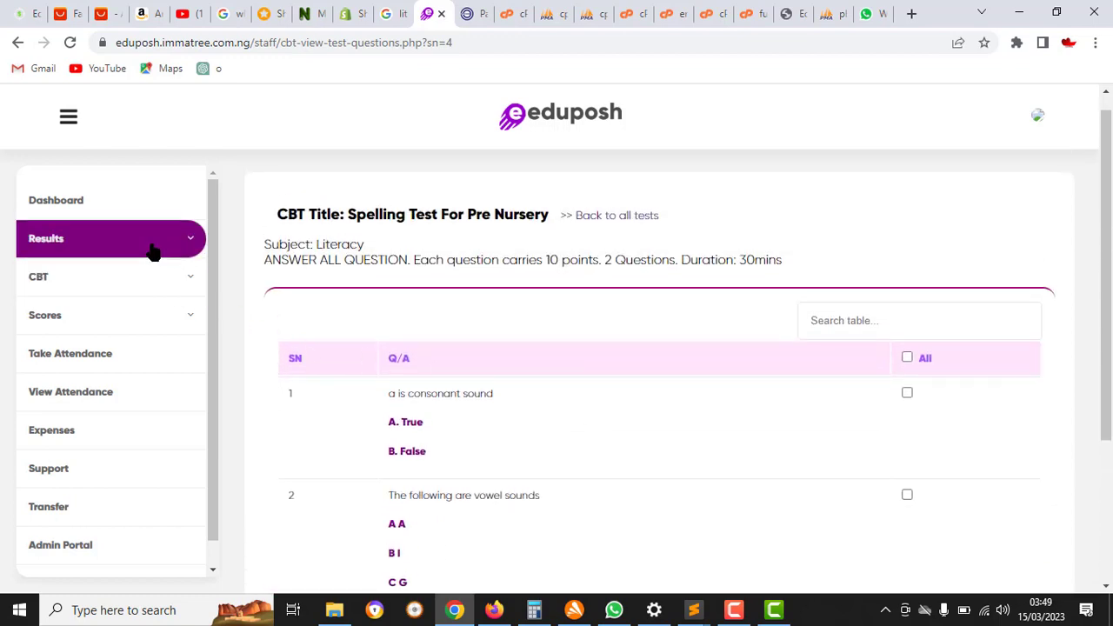
# Return to the page listing all CBT questions and choose Spelling Test For Pre Nursery : 4 as the target test
pyautogui.click(162, 283)
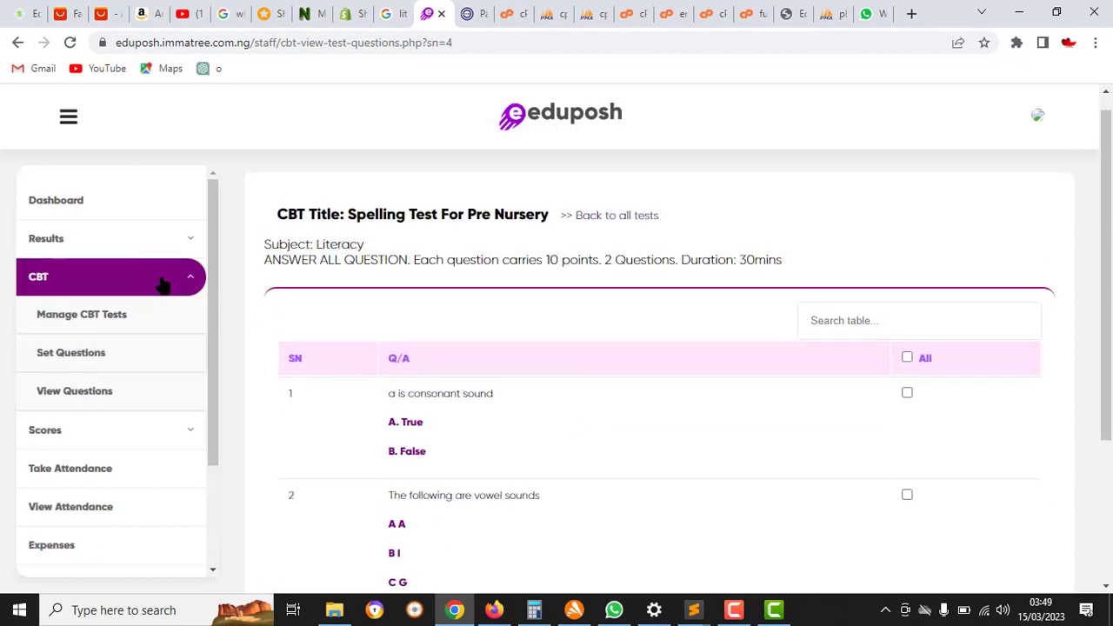
pyautogui.click(87, 396)
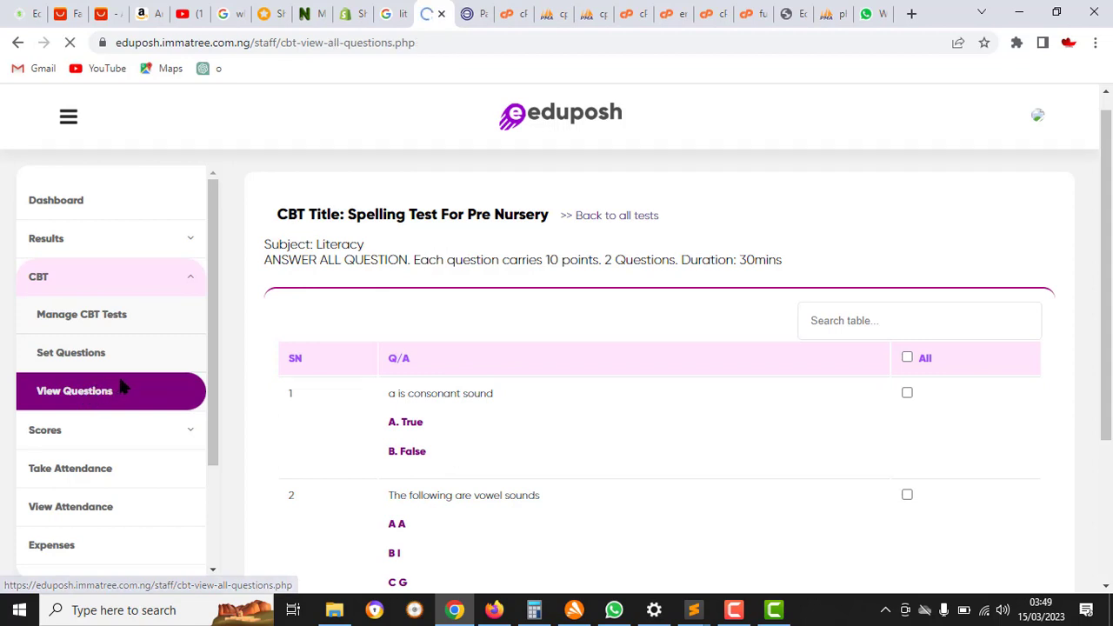
pyautogui.scroll(-2, 536, 357)
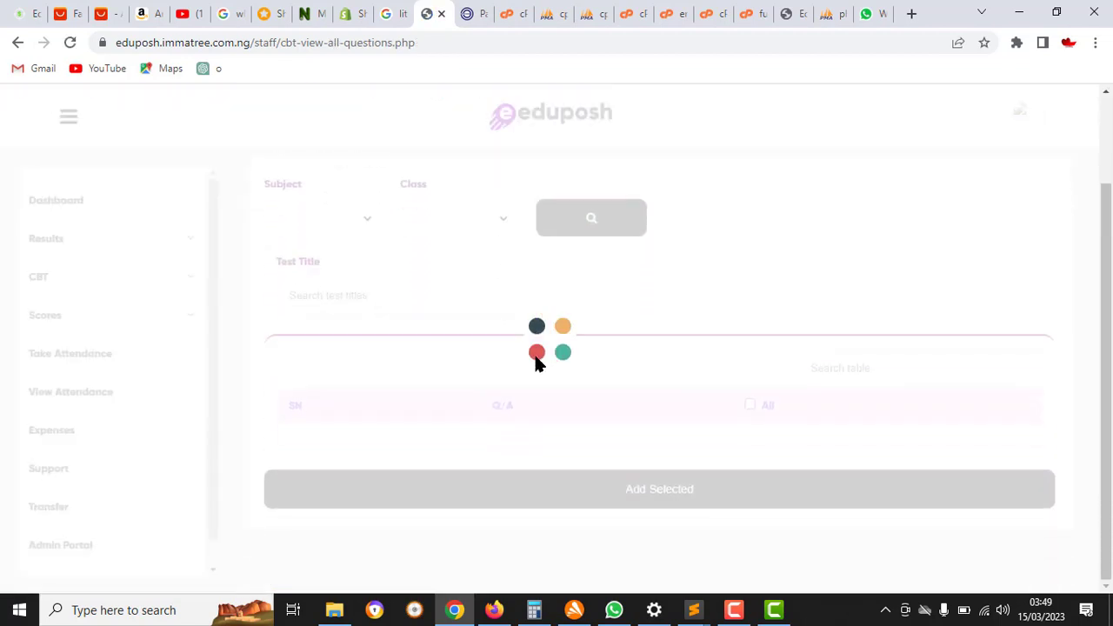
pyautogui.click(393, 263)
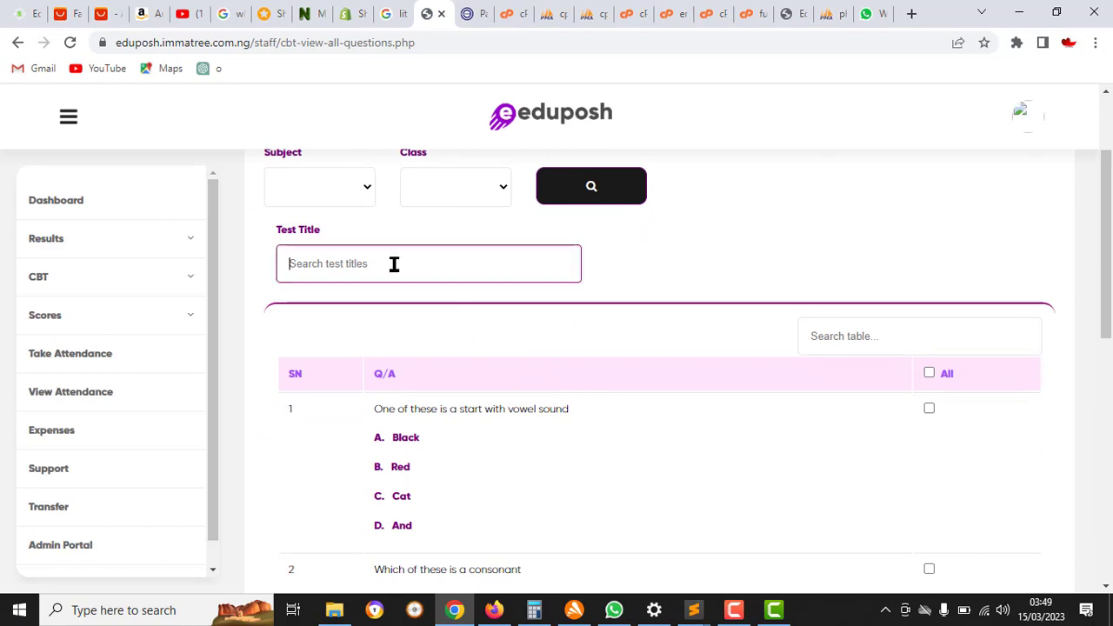
pyautogui.write('pr')
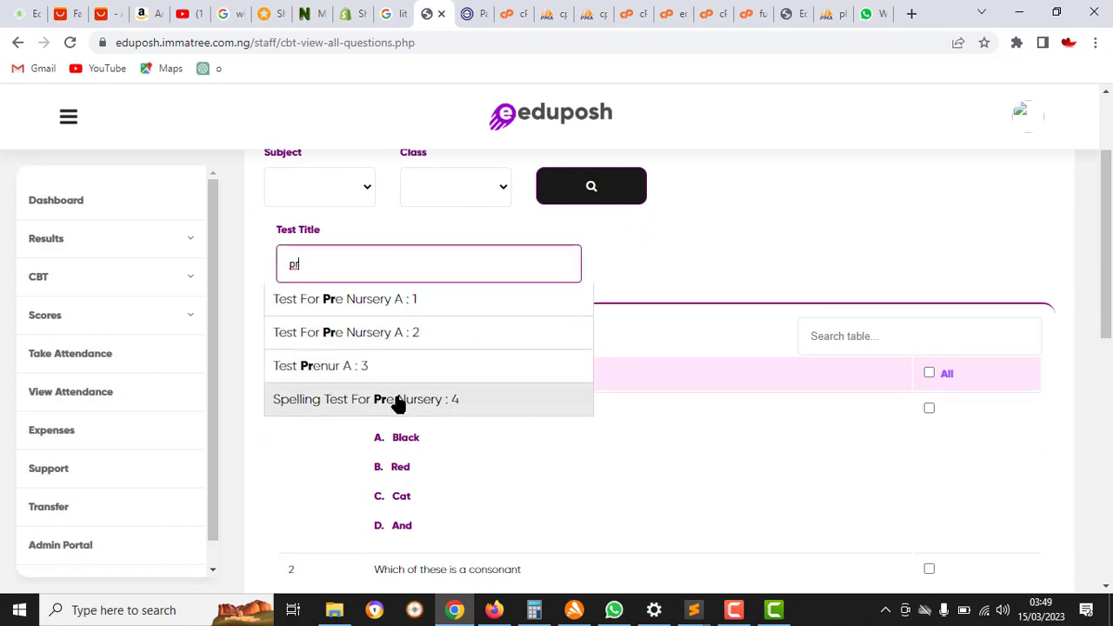
pyautogui.click(395, 400)
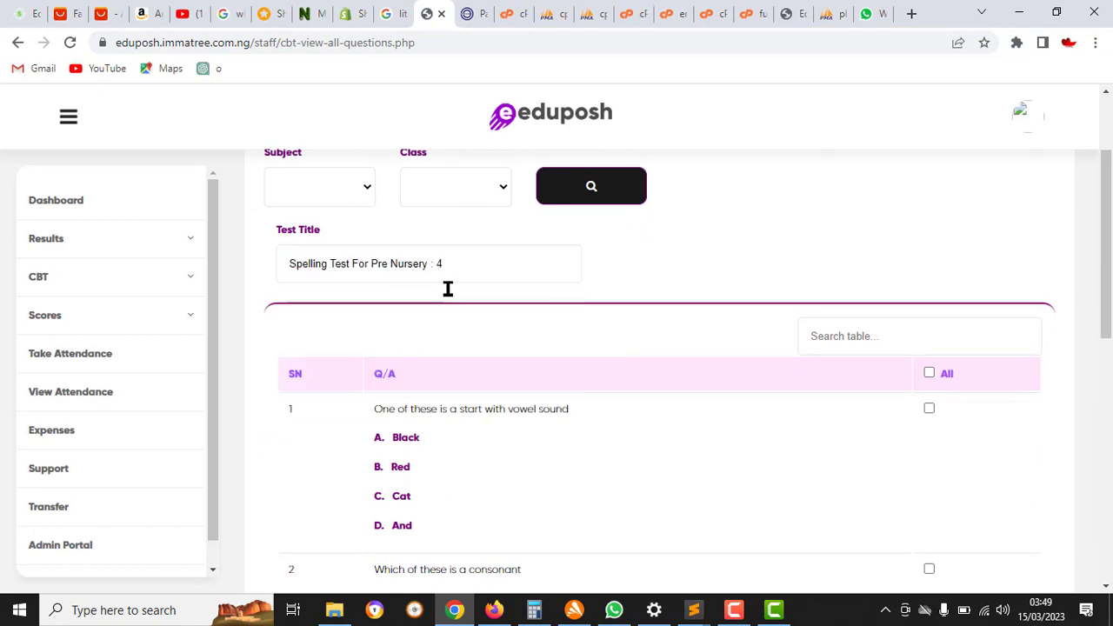
# Add "One of these is a start with vowel sound", "Which of these is a consonant" and "The following are vowel sounds" to the chosen test
pyautogui.scroll(-2, 549, 452)
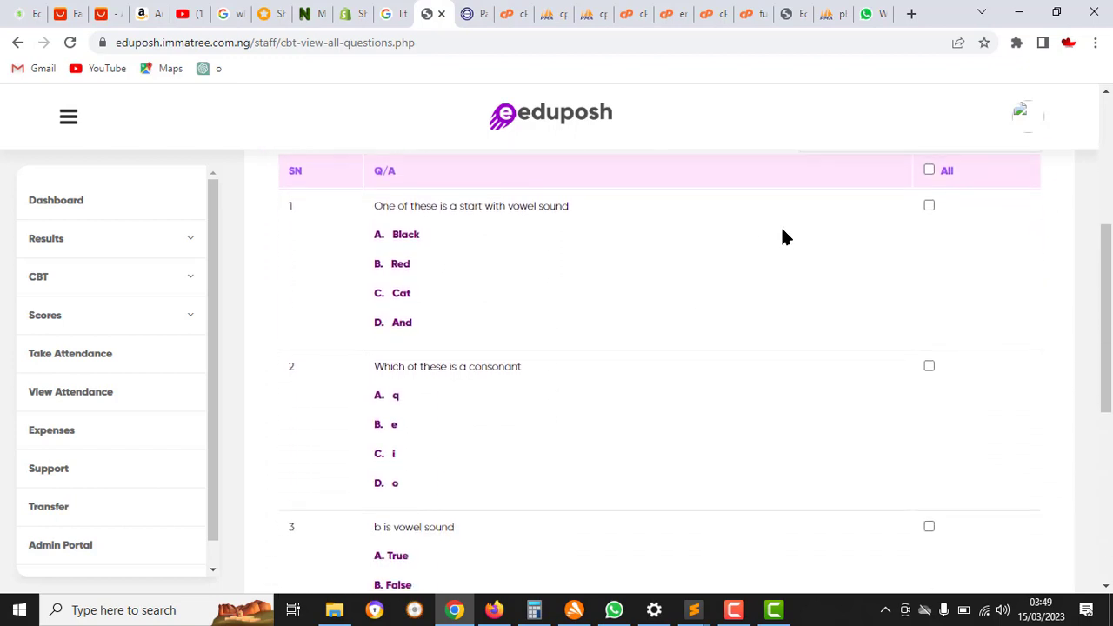
pyautogui.click(928, 206)
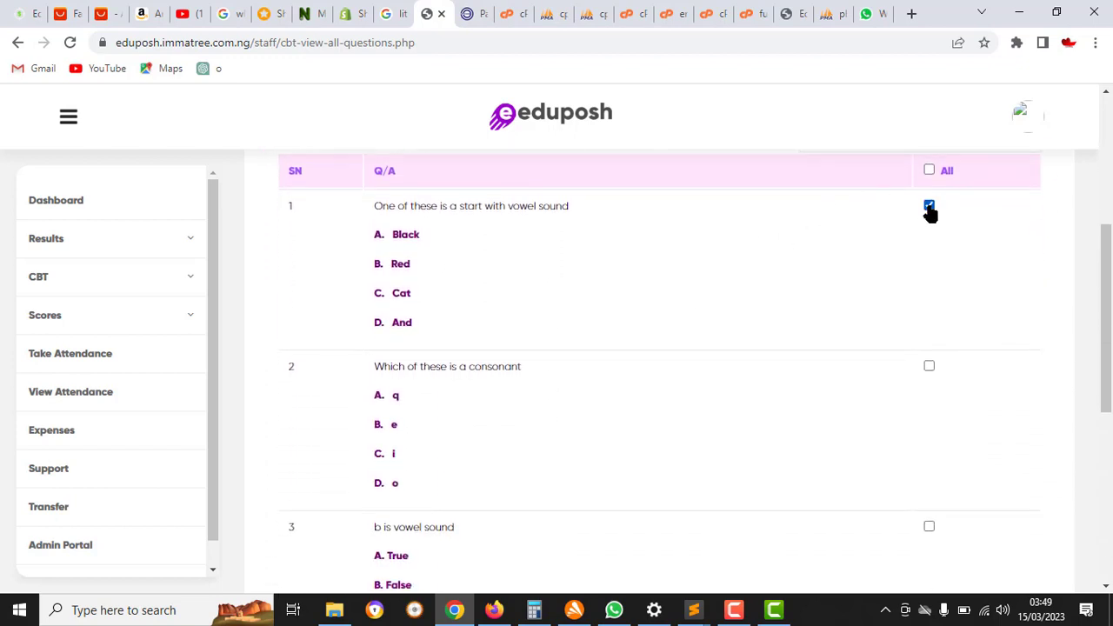
pyautogui.click(928, 366)
pyautogui.scroll(-5, 909, 460)
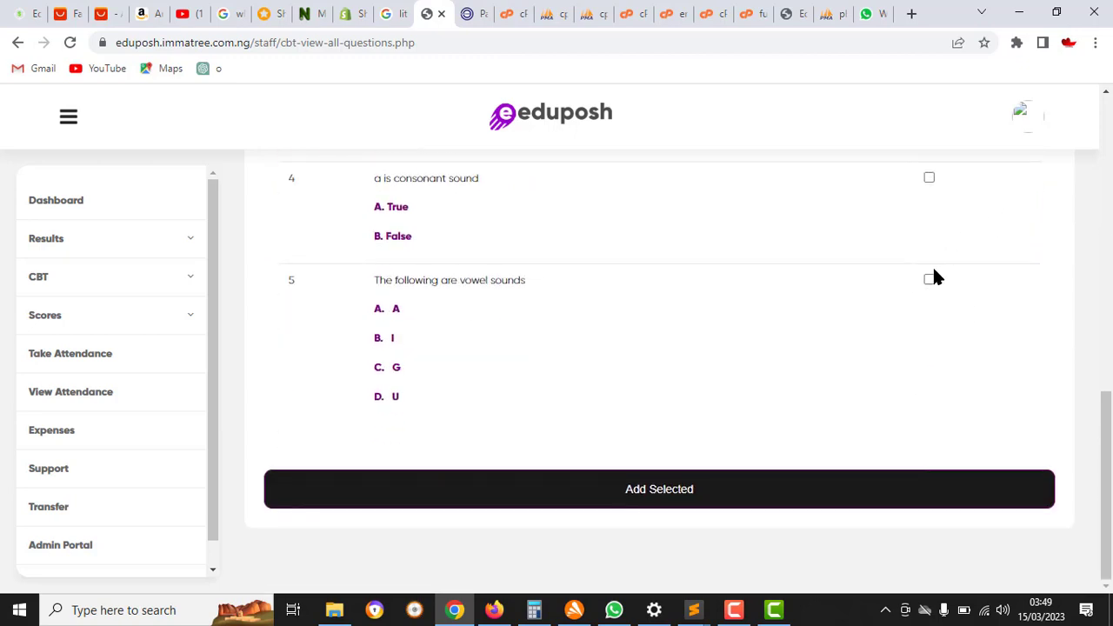
pyautogui.click(928, 279)
pyautogui.click(661, 492)
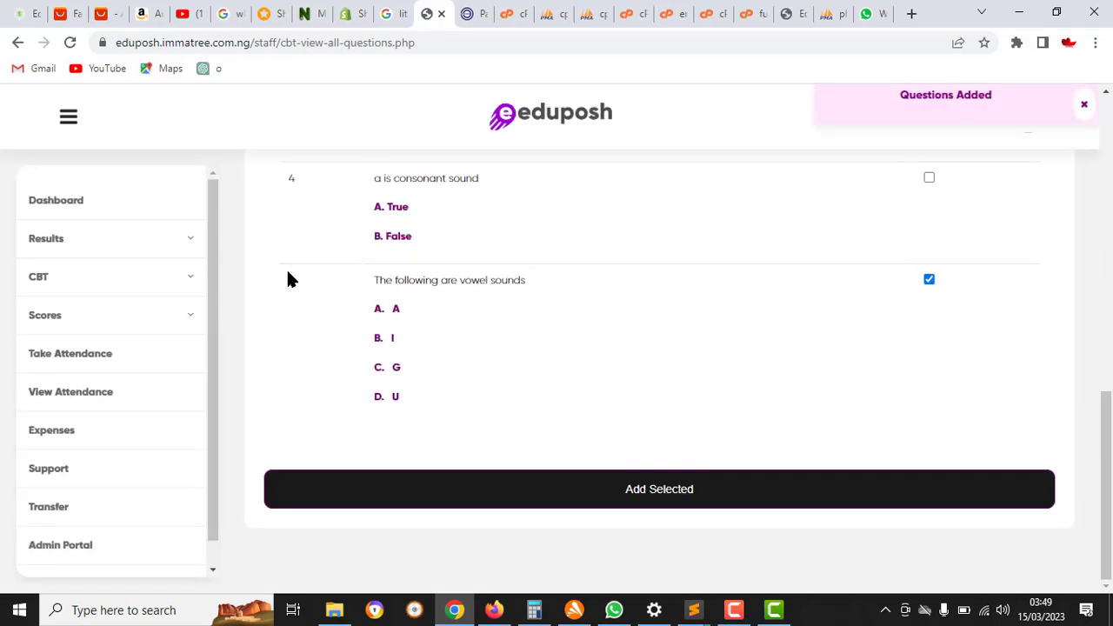
# Reopen the question list of Spelling Test For Pre Nursery from the available CBT tests
pyautogui.scroll(1, 261, 278)
pyautogui.click(179, 285)
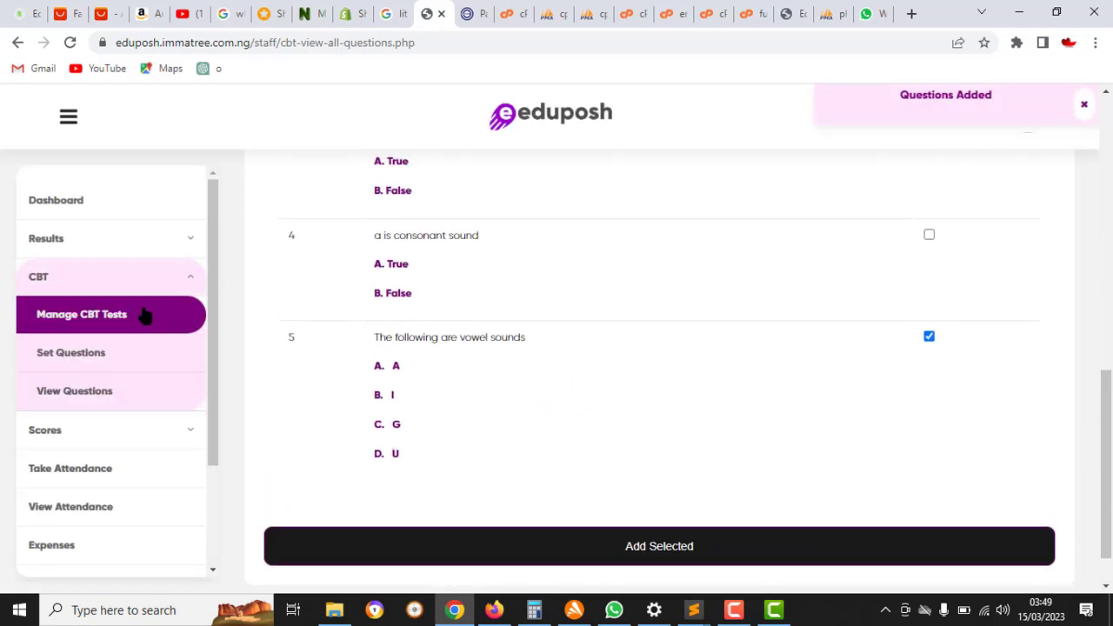
pyautogui.click(144, 317)
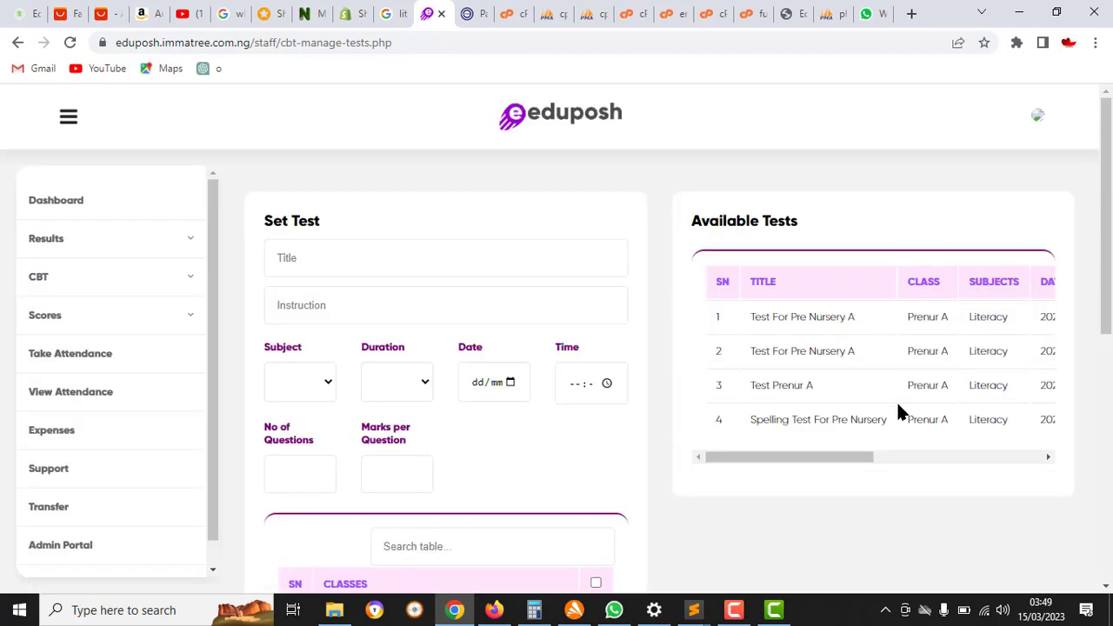
pyautogui.hscroll(3, 902, 410)
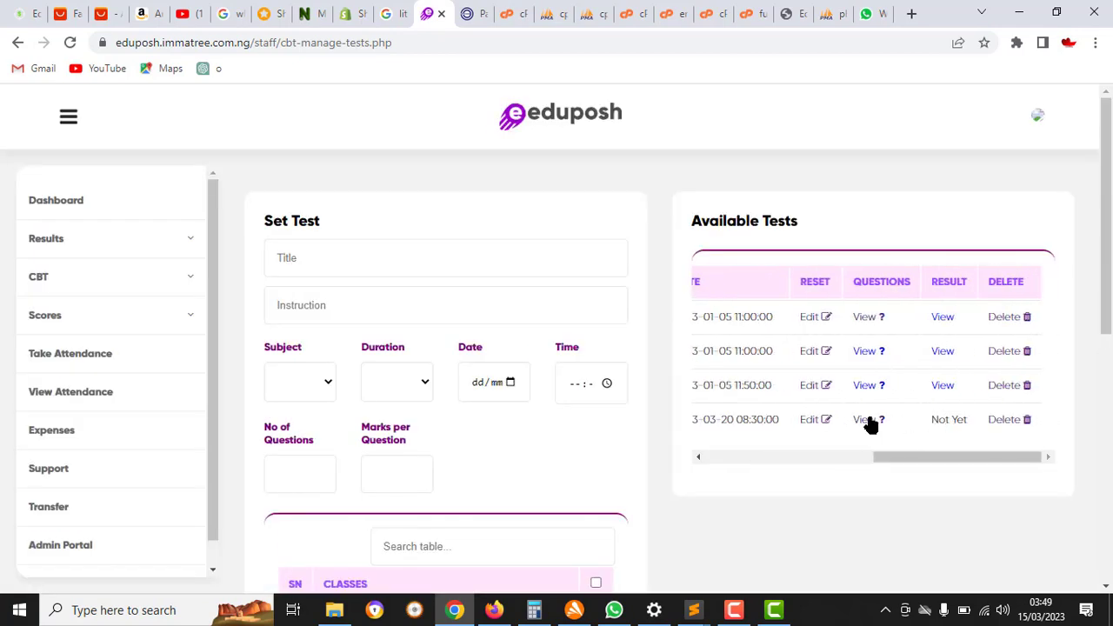
pyautogui.click(870, 423)
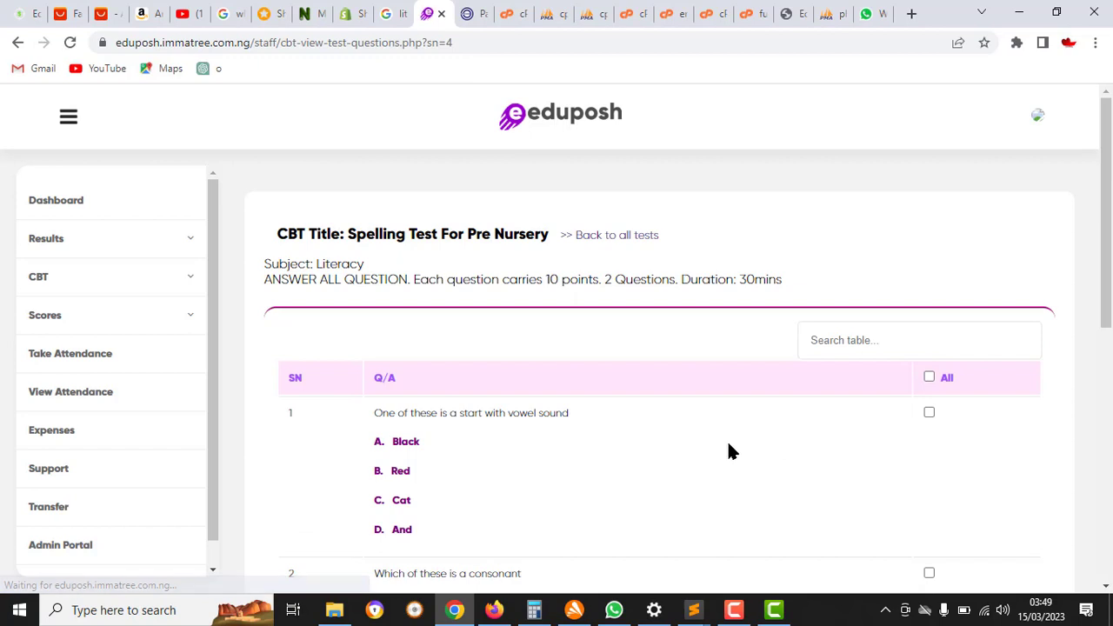
# Review all questions in the spelling test and their answer options, including the newly added ones
pyautogui.scroll(-1, 705, 442)
pyautogui.scroll(-2, 705, 452)
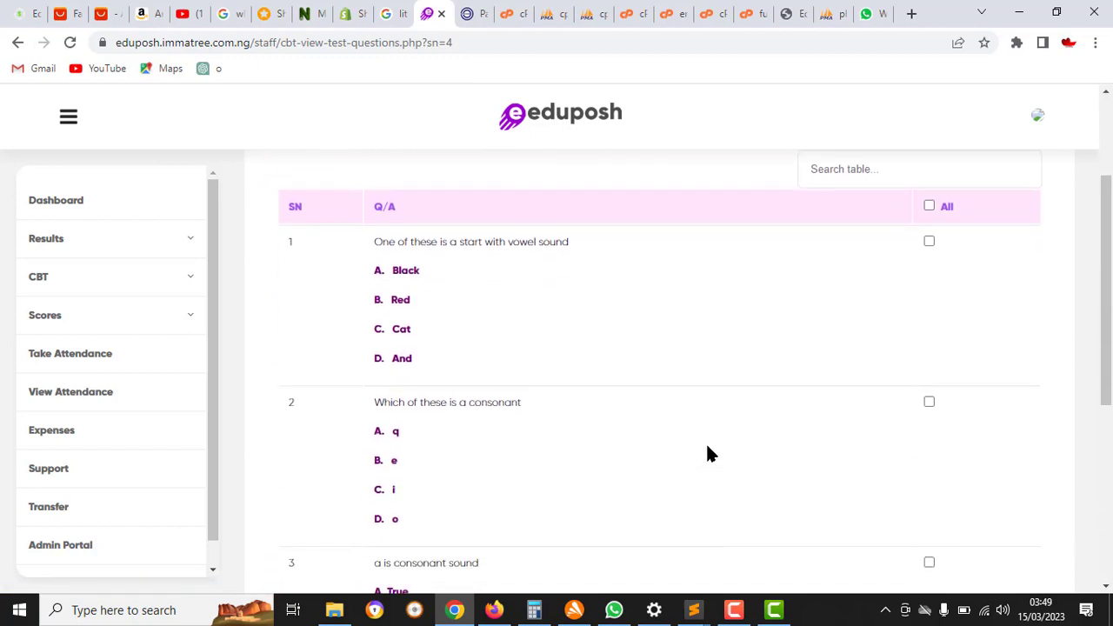
pyautogui.scroll(-5, 536, 339)
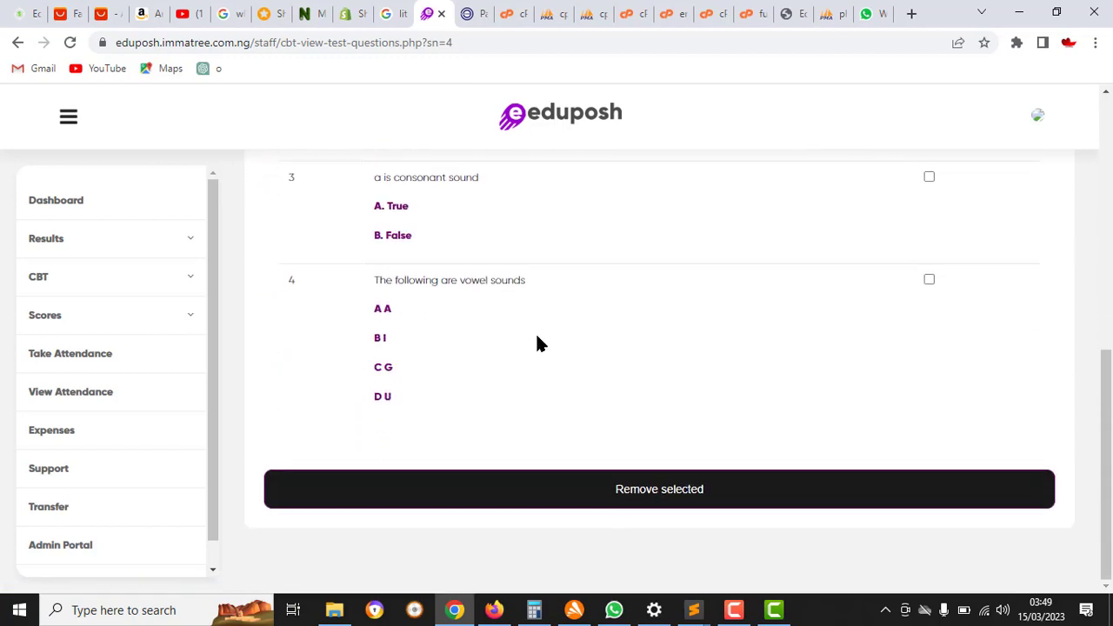
pyautogui.scroll(6, 537, 343)
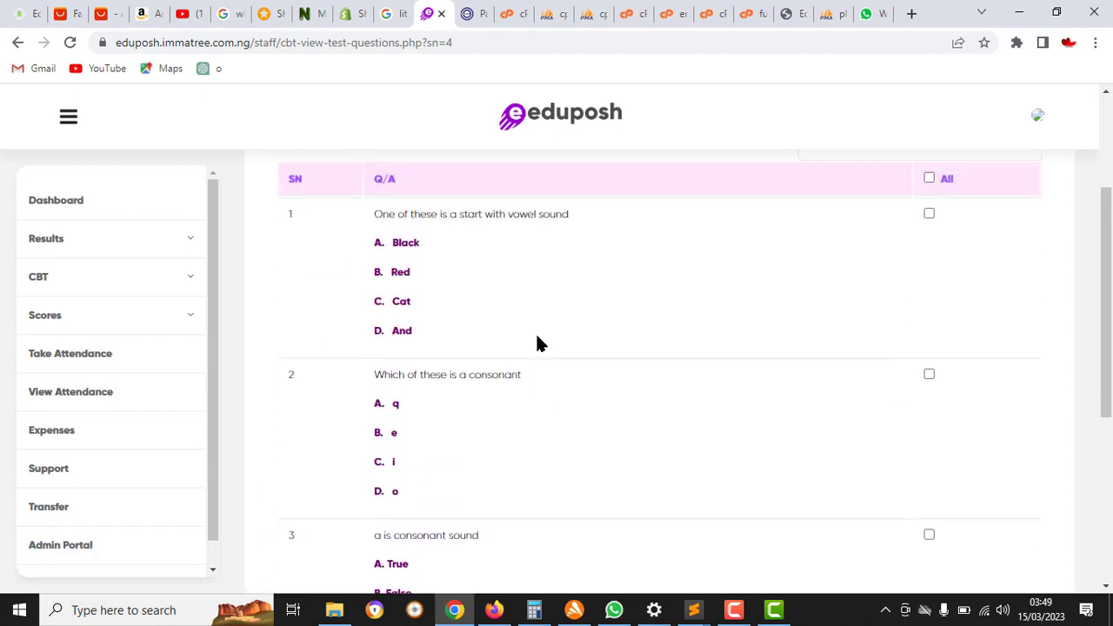
pyautogui.scroll(-5, 536, 343)
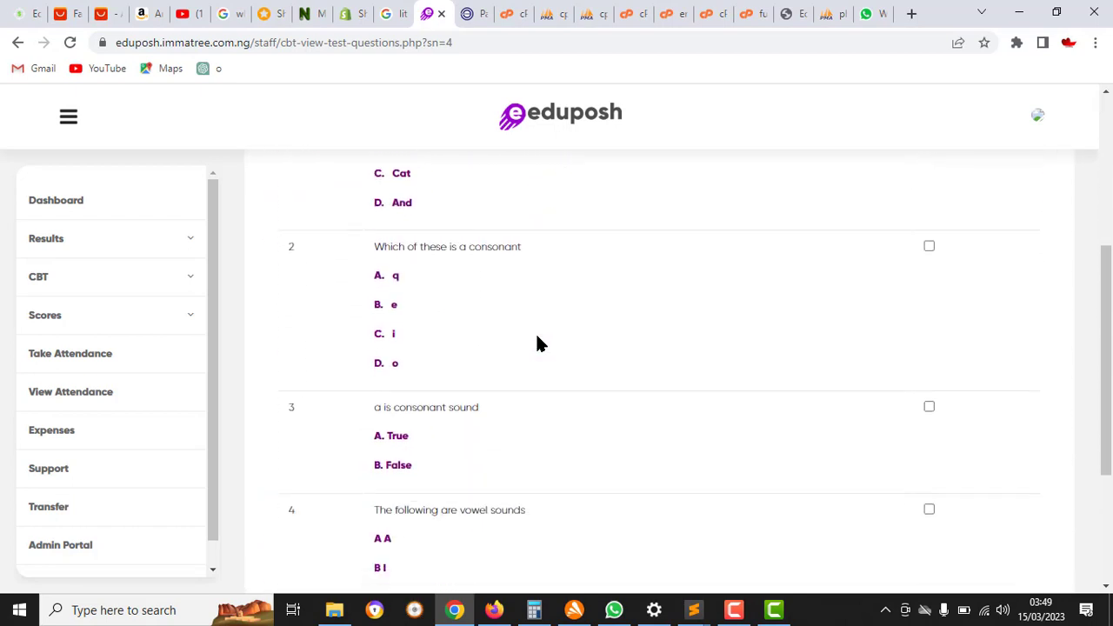
pyautogui.scroll(-2, 536, 344)
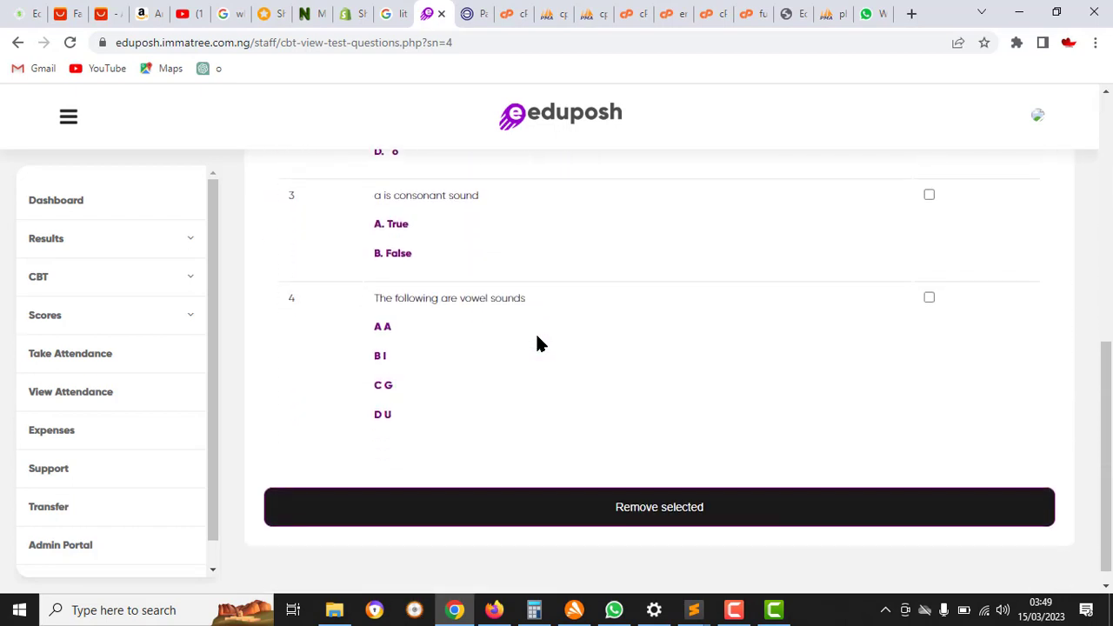
pyautogui.scroll(6, 537, 344)
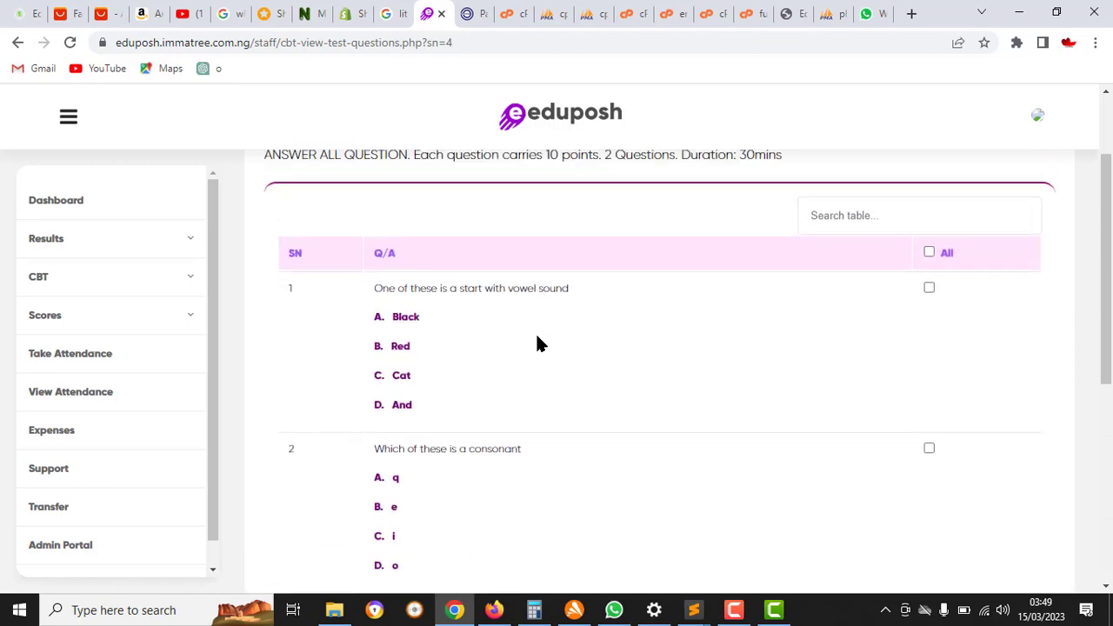
pyautogui.scroll(-1, 536, 343)
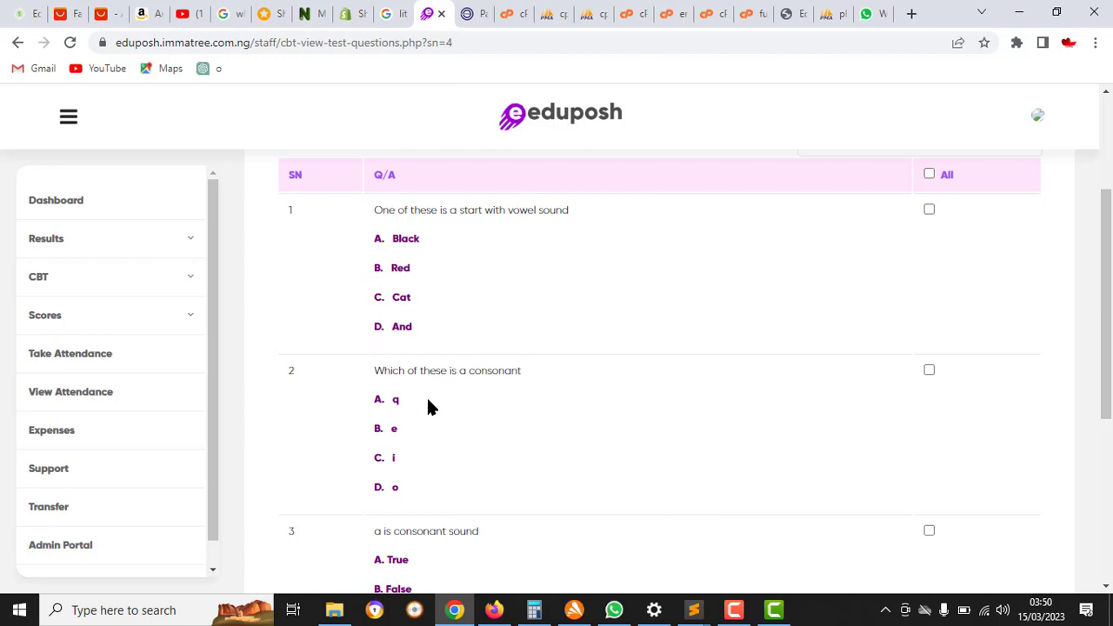
pyautogui.scroll(-4, 427, 405)
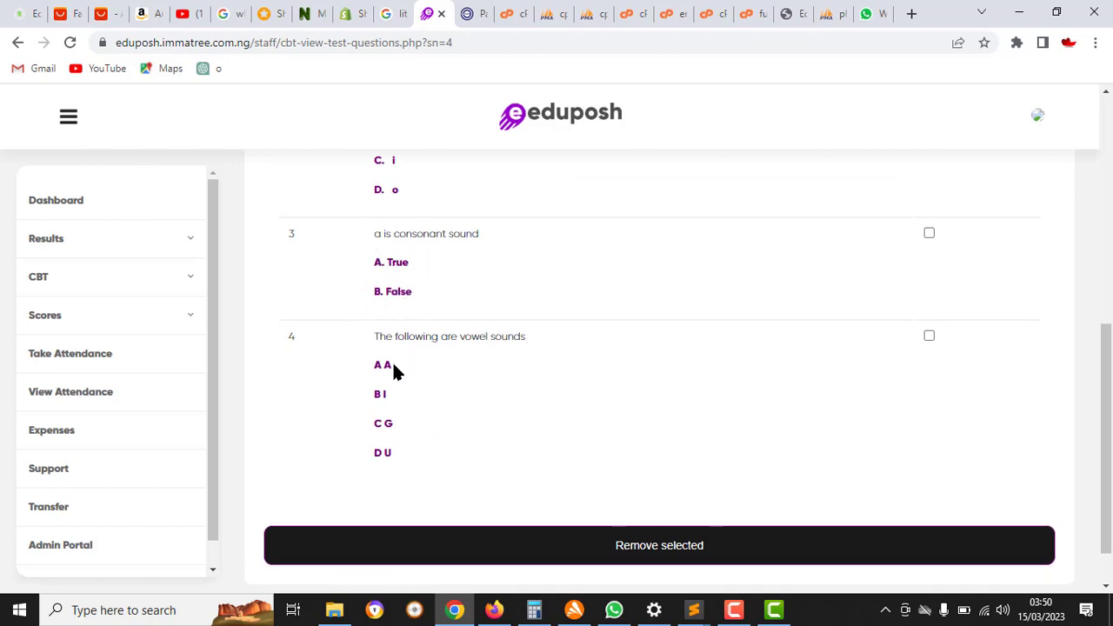
pyautogui.scroll(4, 527, 282)
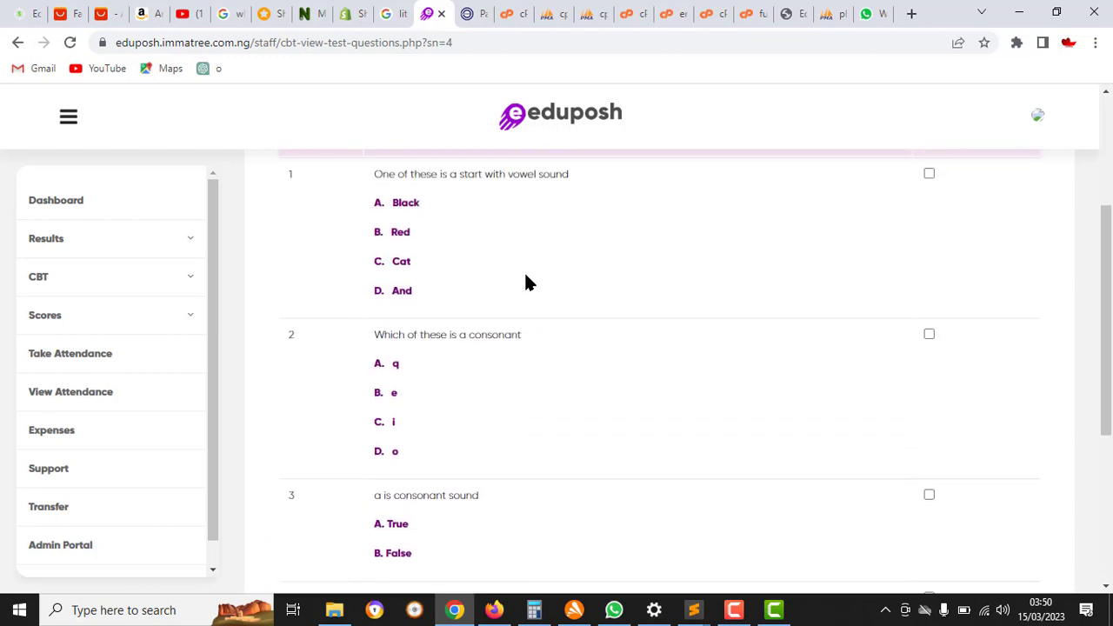
pyautogui.scroll(1, 526, 280)
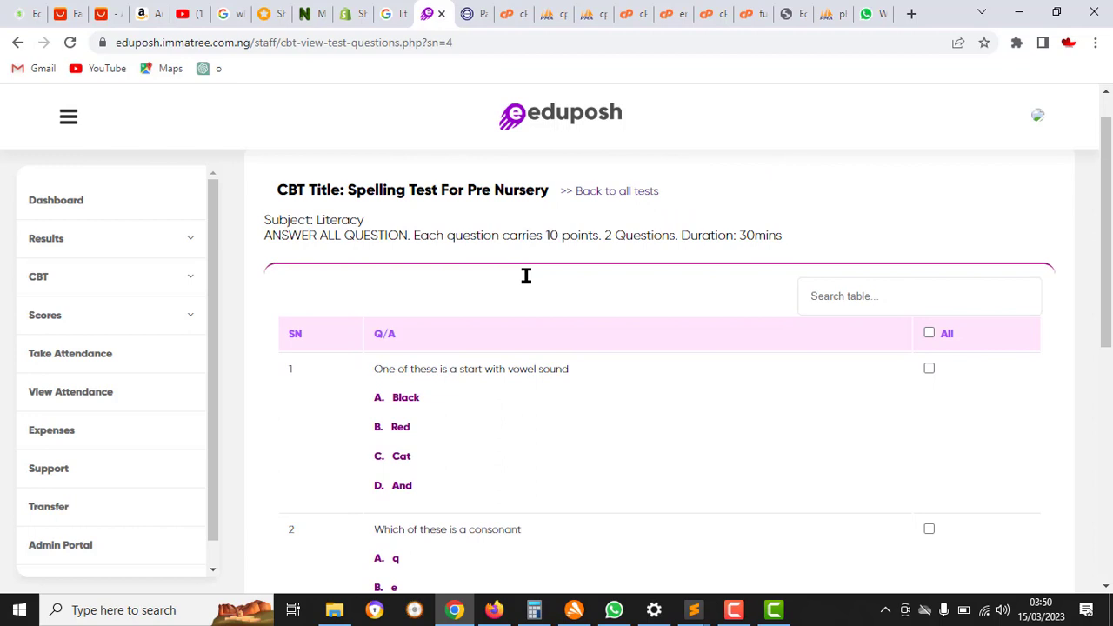
# Return to the CBT test management page and check the date, reset, question, result and delete columns of the available tests
pyautogui.scroll(-1, 527, 283)
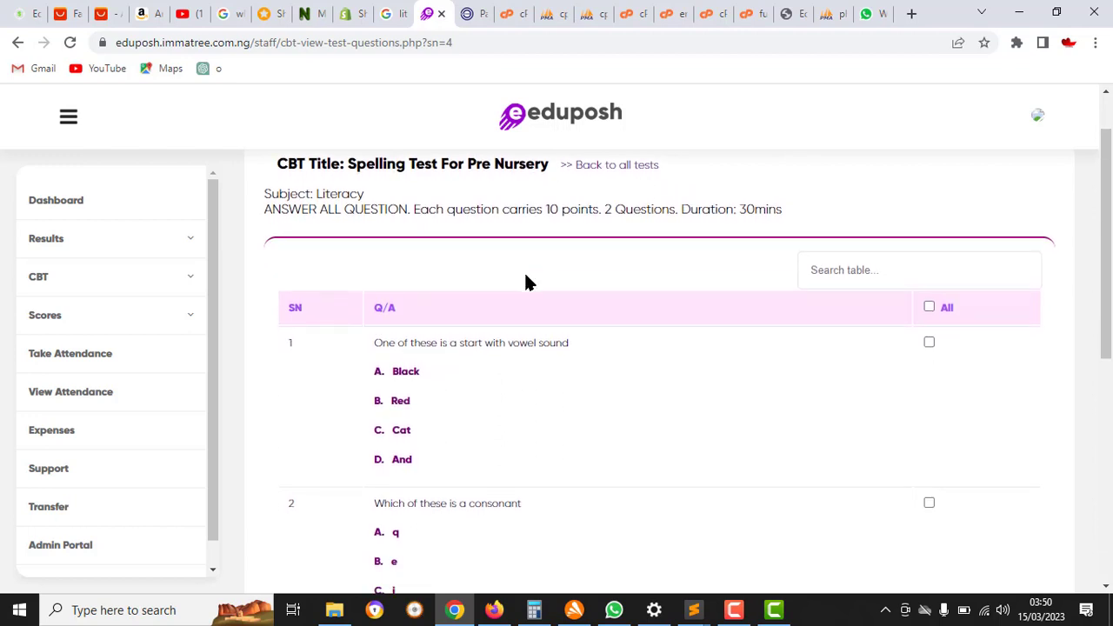
pyautogui.click(181, 293)
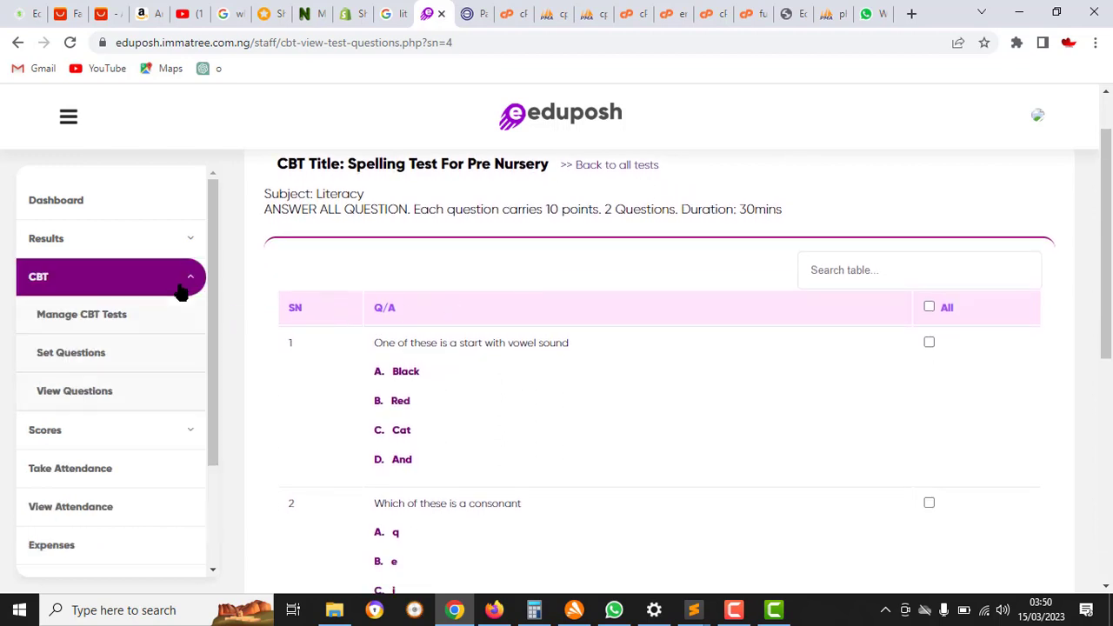
pyautogui.click(130, 322)
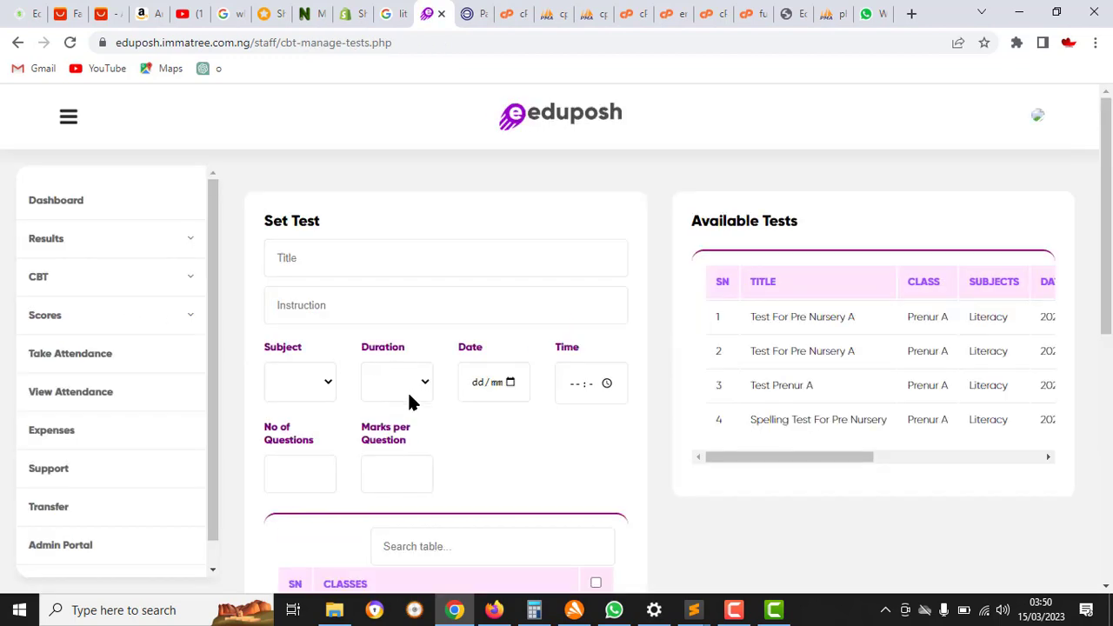
pyautogui.hscroll(5, 844, 382)
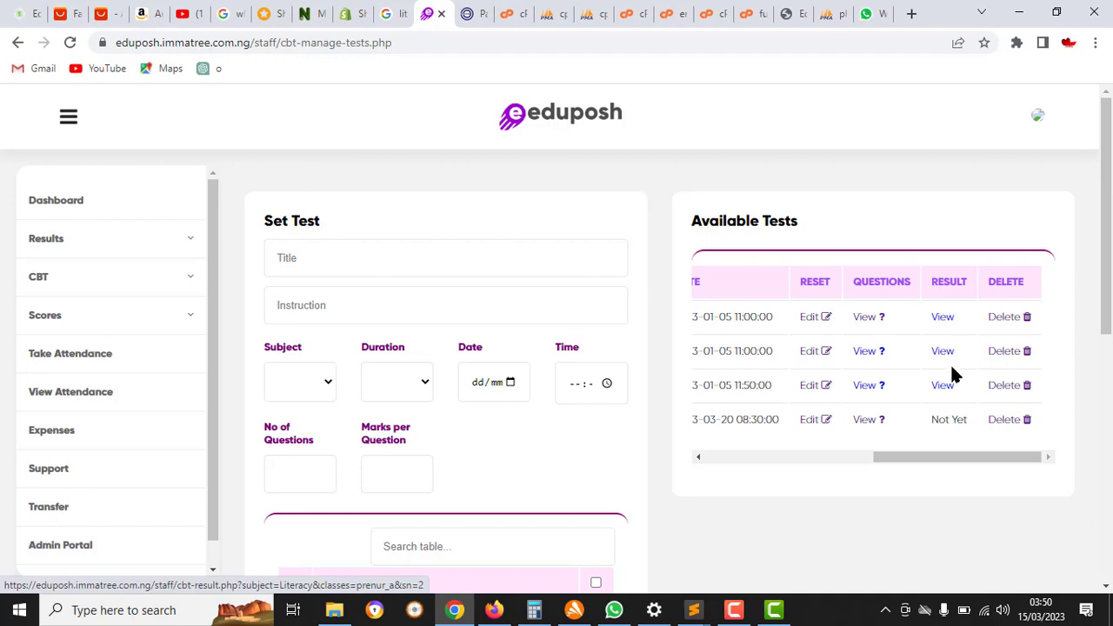
pyautogui.hscroll(-2, 860, 387)
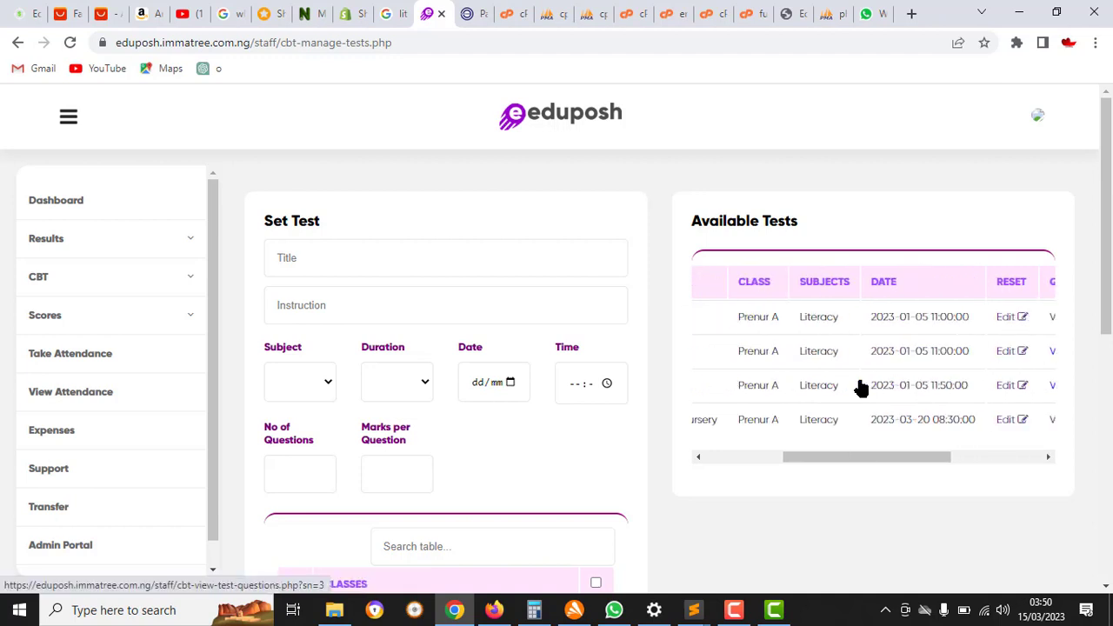
pyautogui.hscroll(-3, 861, 386)
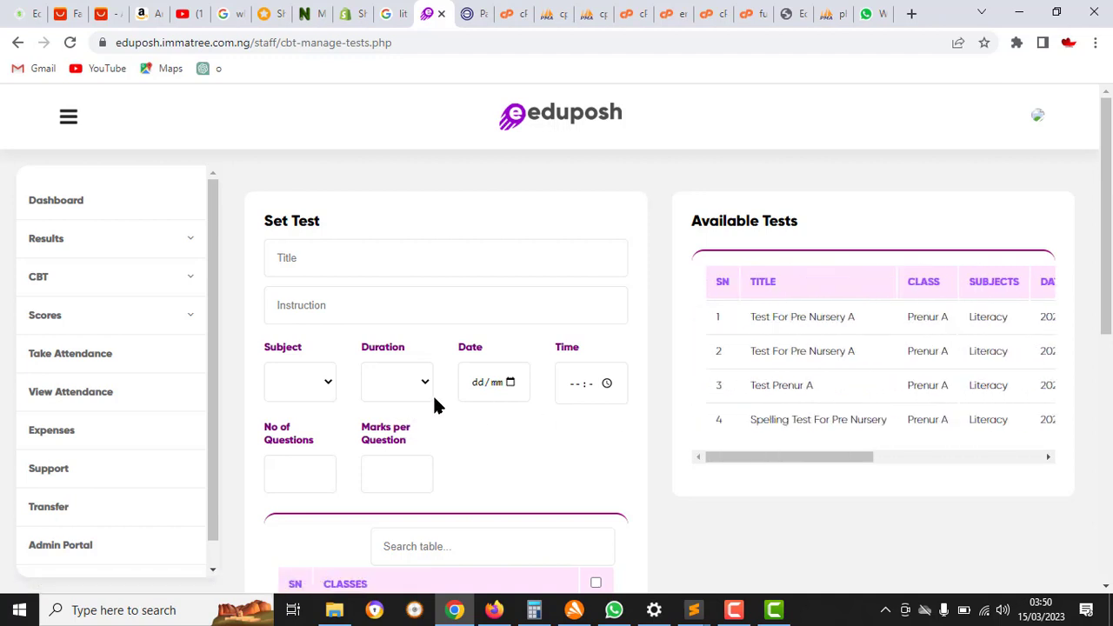
# Look over the test creation form, from its settings fields through the class list to the create option
pyautogui.scroll(-5, 542, 420)
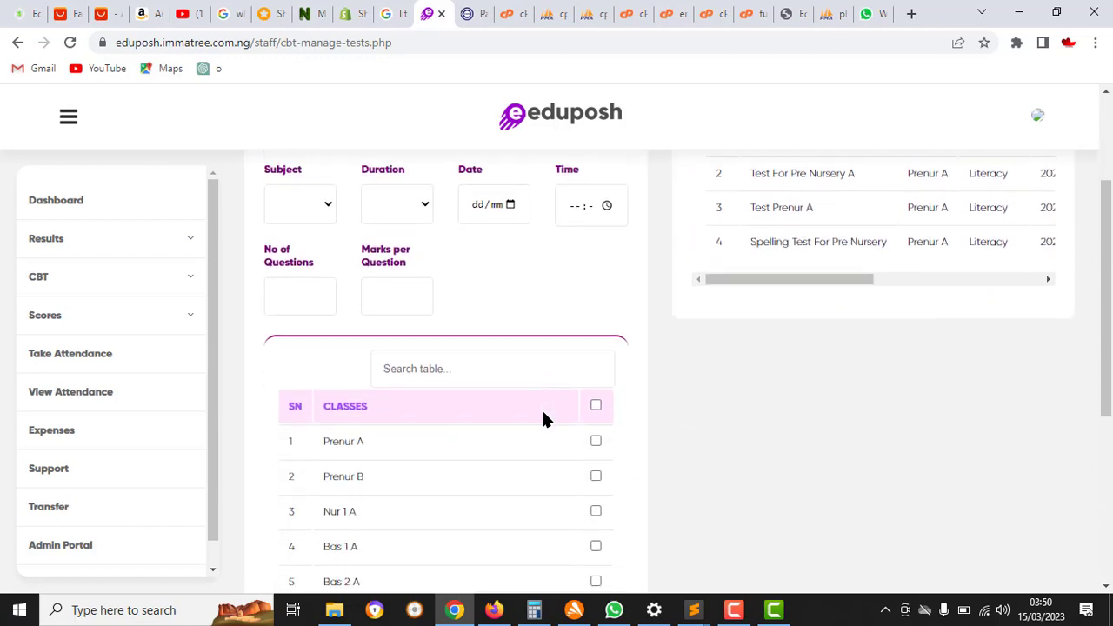
pyautogui.scroll(5, 543, 420)
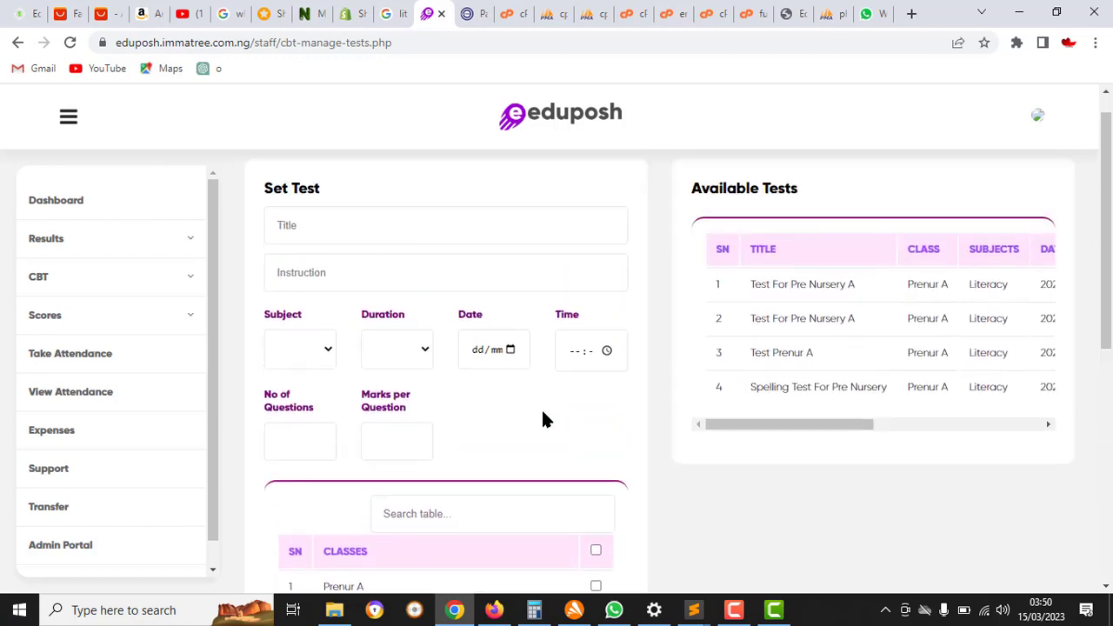
pyautogui.scroll(-6, 543, 419)
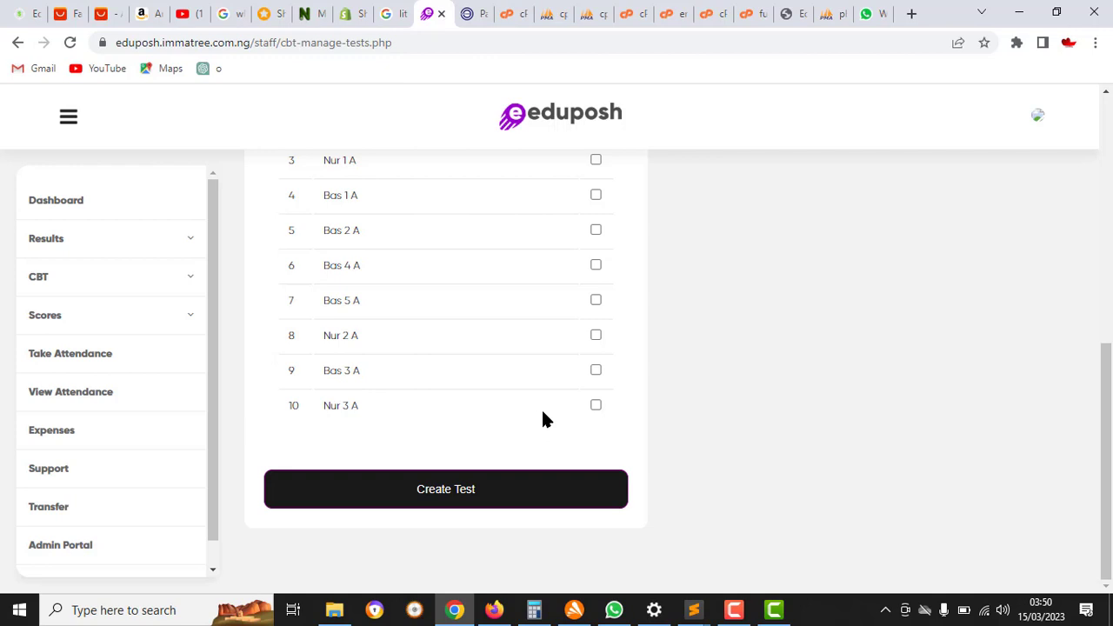
pyautogui.scroll(3, 542, 420)
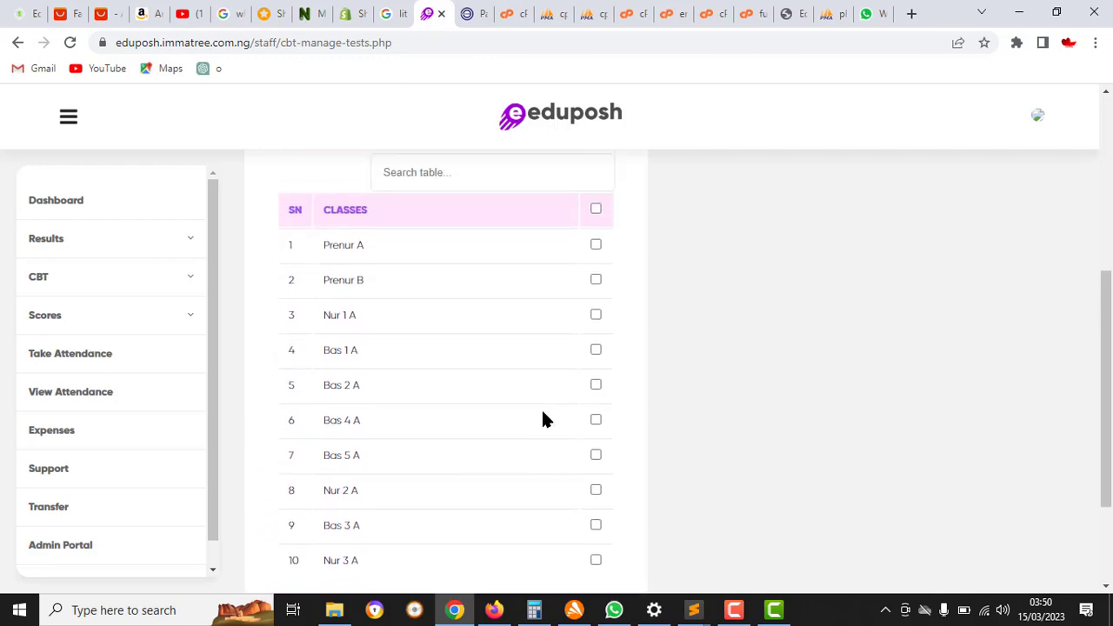
pyautogui.scroll(1, 542, 420)
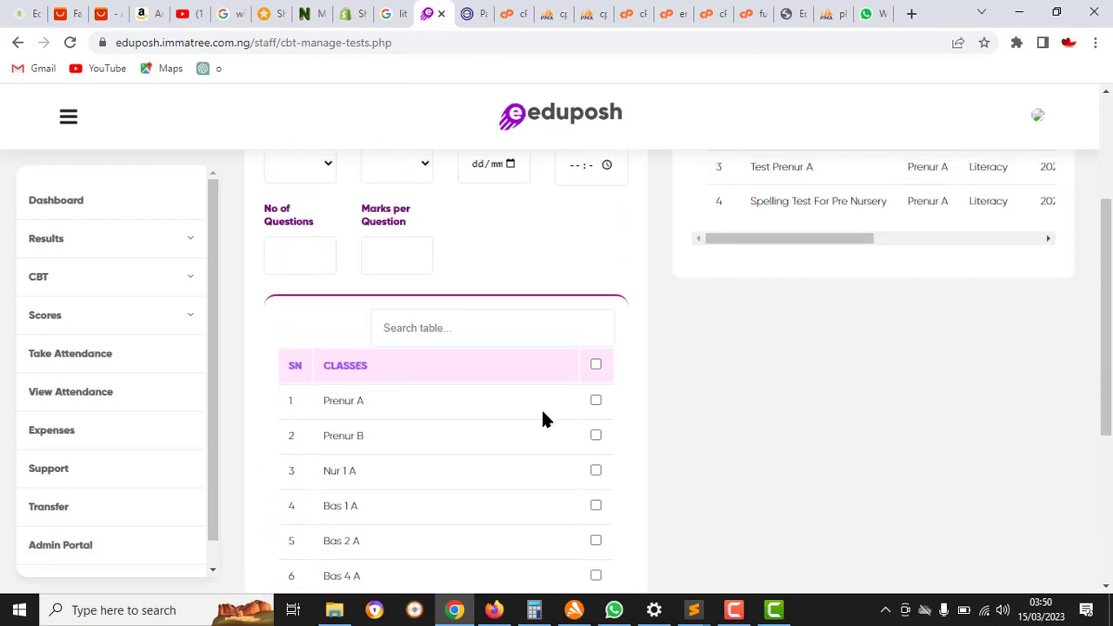